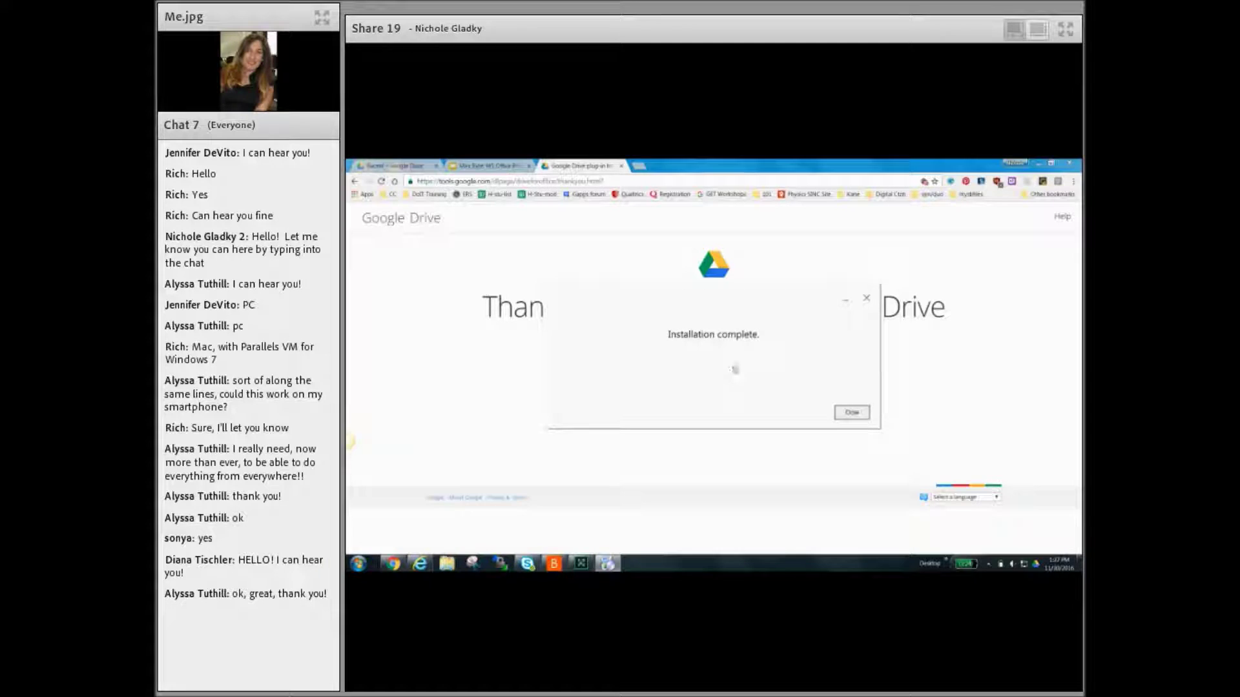
# Step: Close the finished plug-in installer, minimize Chrome, and close the remote support login window
pyautogui.click(851, 413)
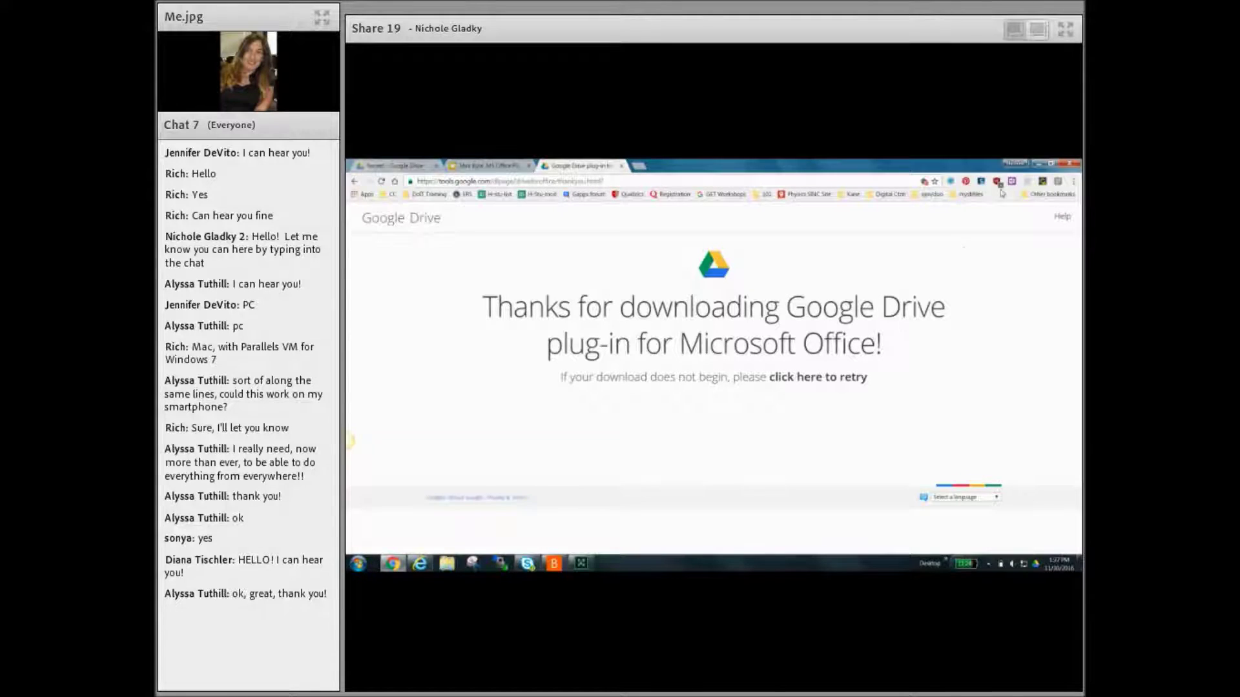
pyautogui.click(1038, 164)
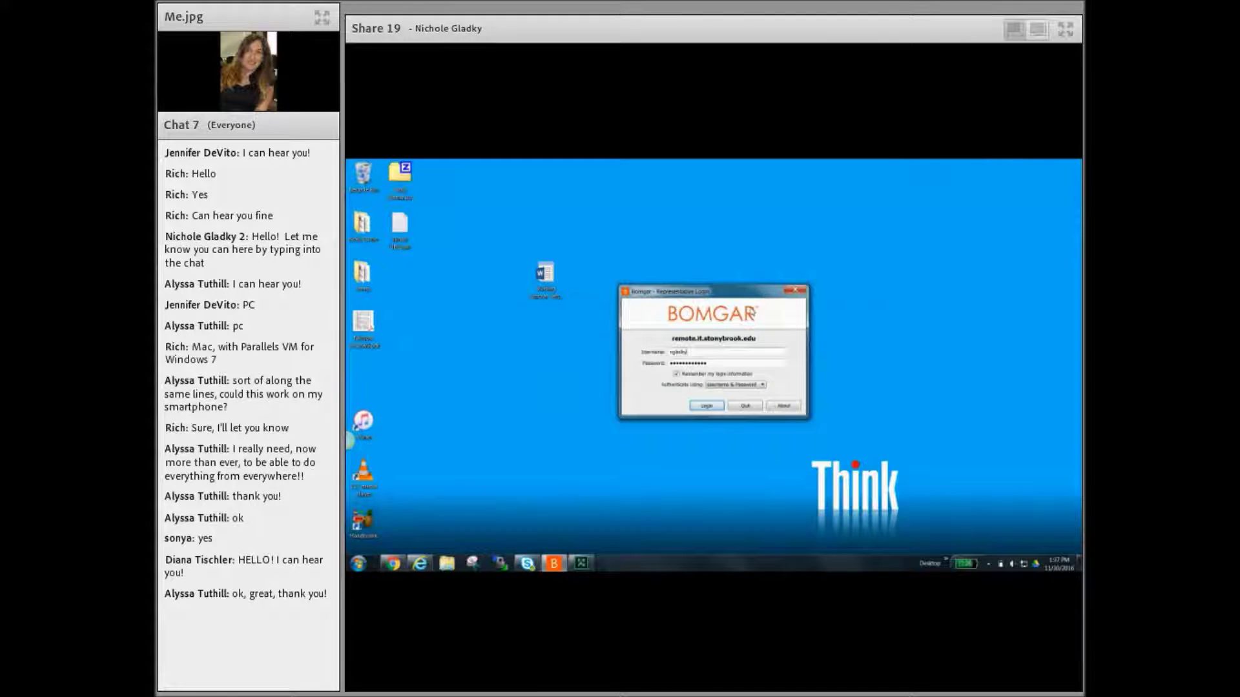
pyautogui.click(795, 293)
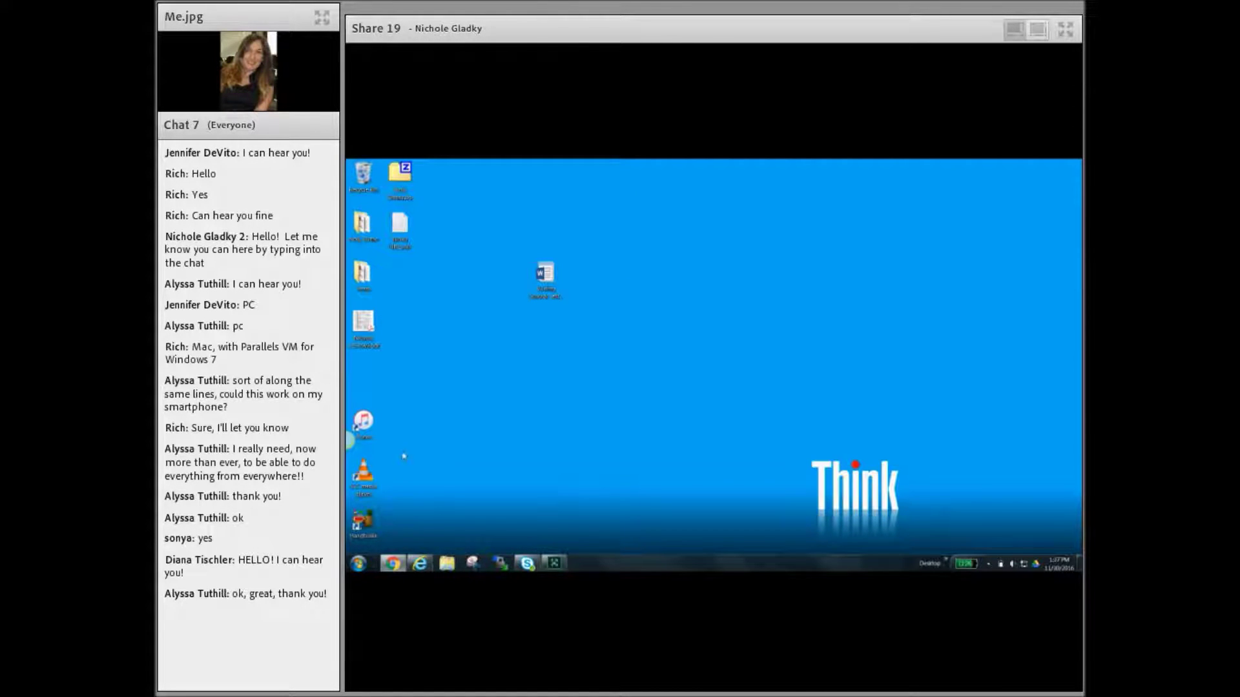
# Step: Launch Excel 2013 from Start and preview the Academic calendar (any year) template
pyautogui.click(358, 564)
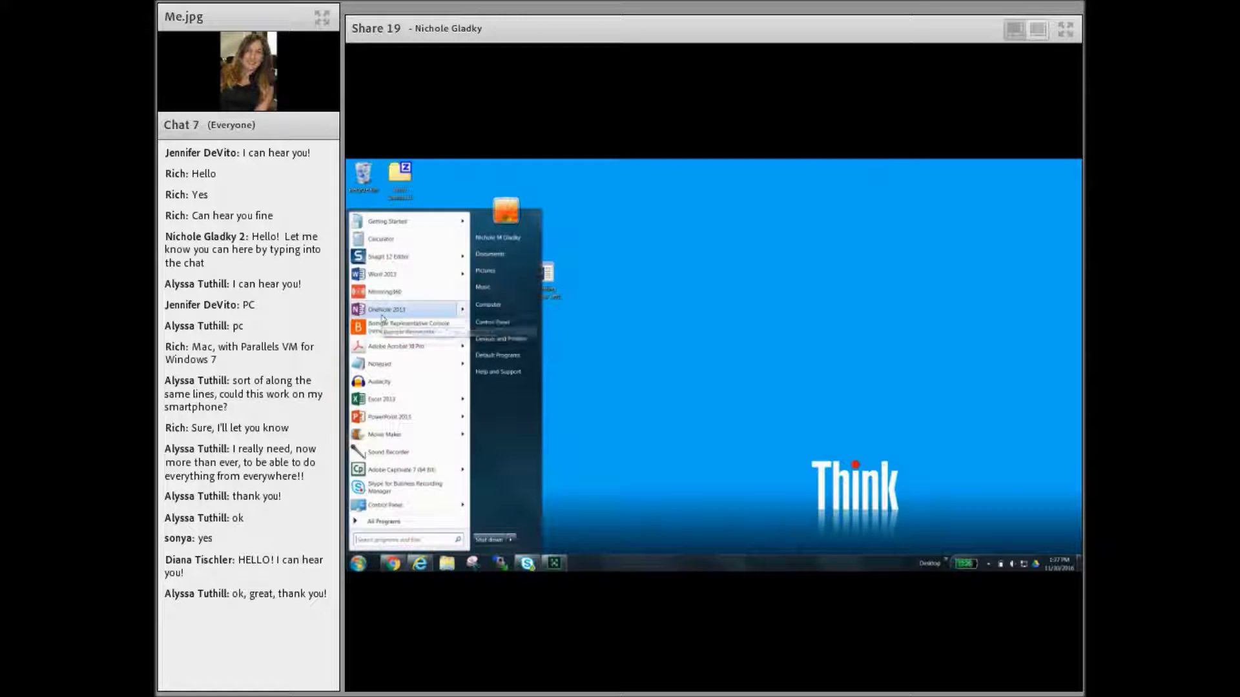
pyautogui.click(381, 399)
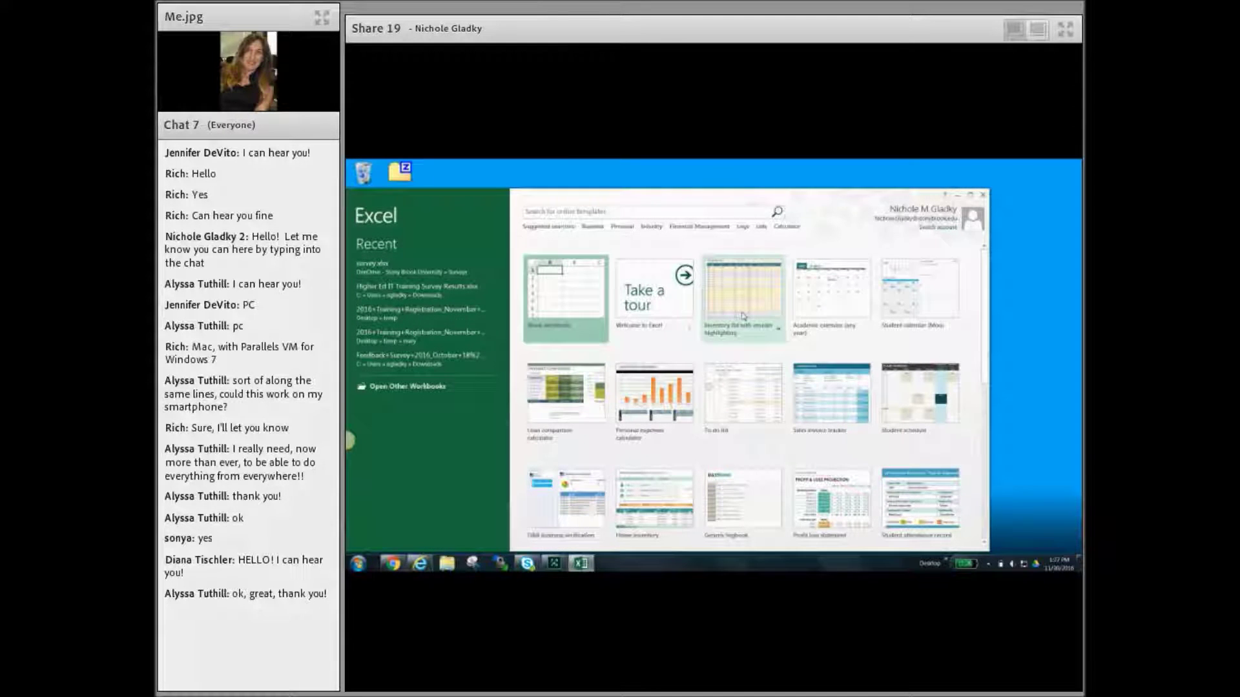
pyautogui.click(836, 298)
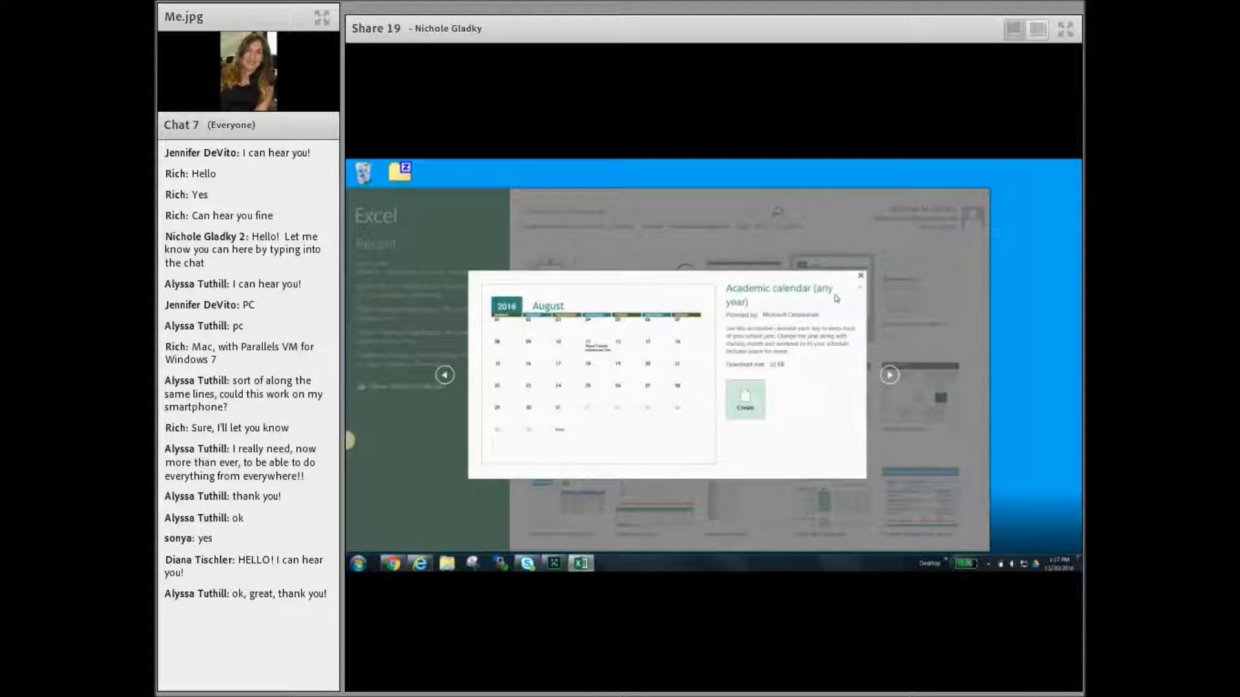
# Step: Create the Academic calendar workbook, maximize it, and enter 'Conference' under Thursday 04 August
pyautogui.click(745, 400)
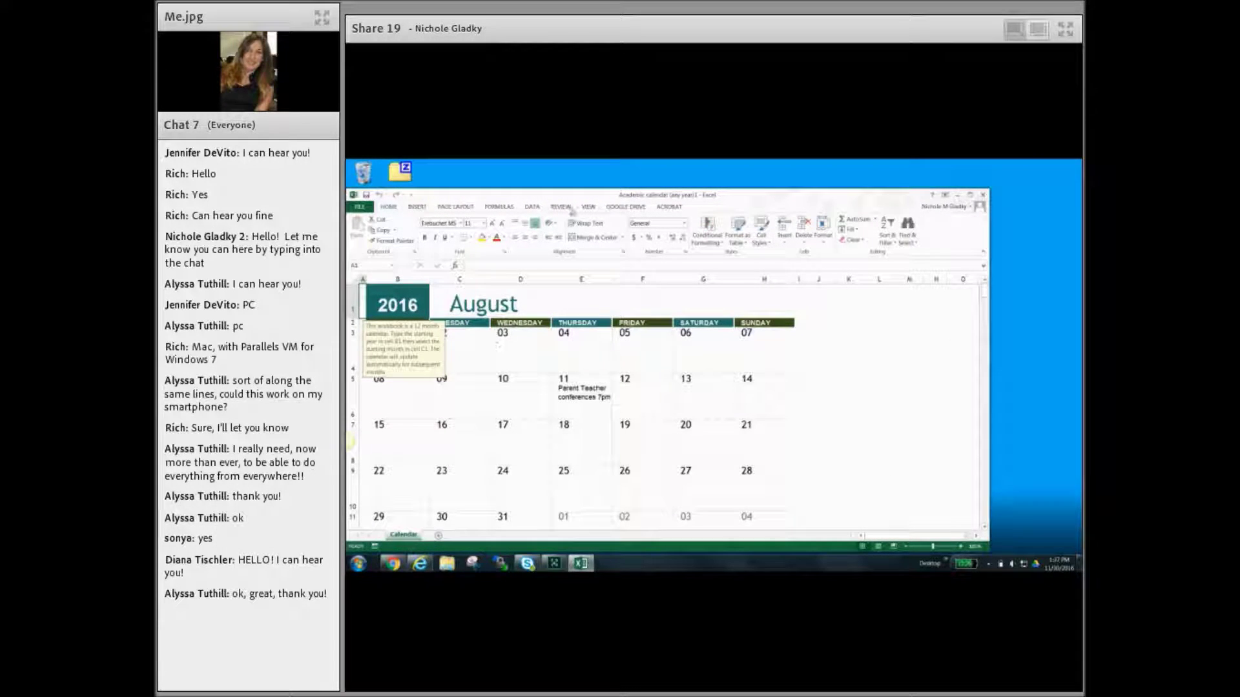
pyautogui.doubleClick(695, 196)
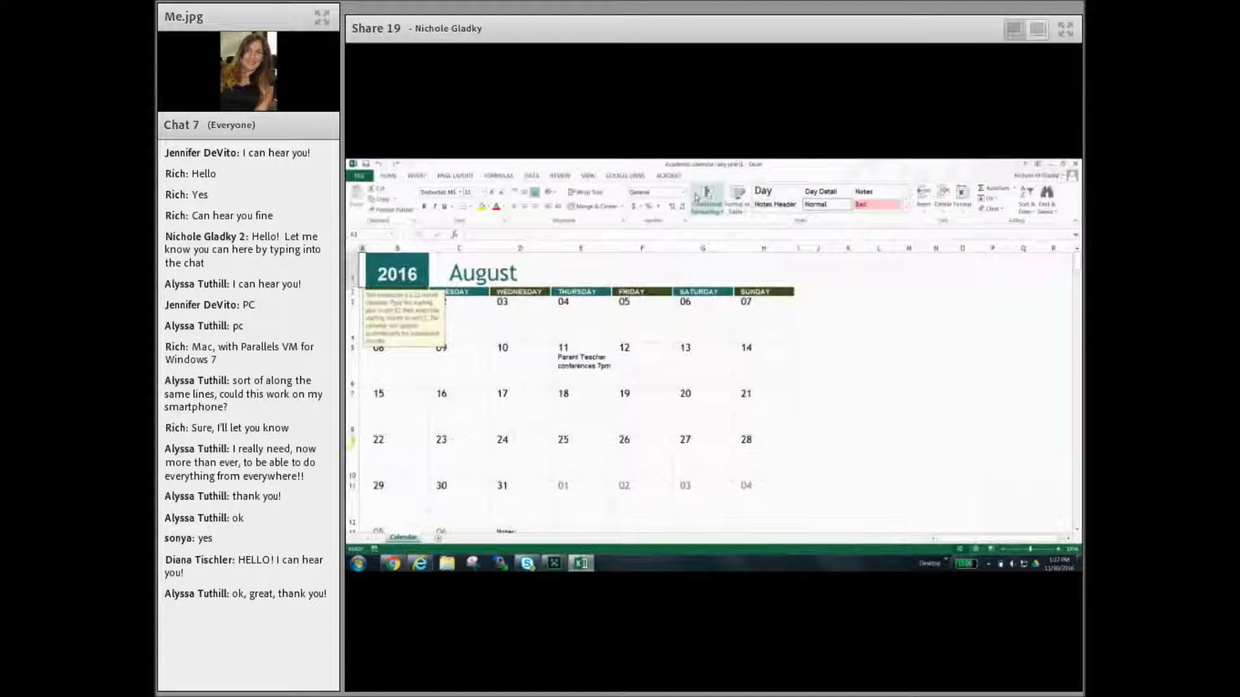
pyautogui.click(591, 332)
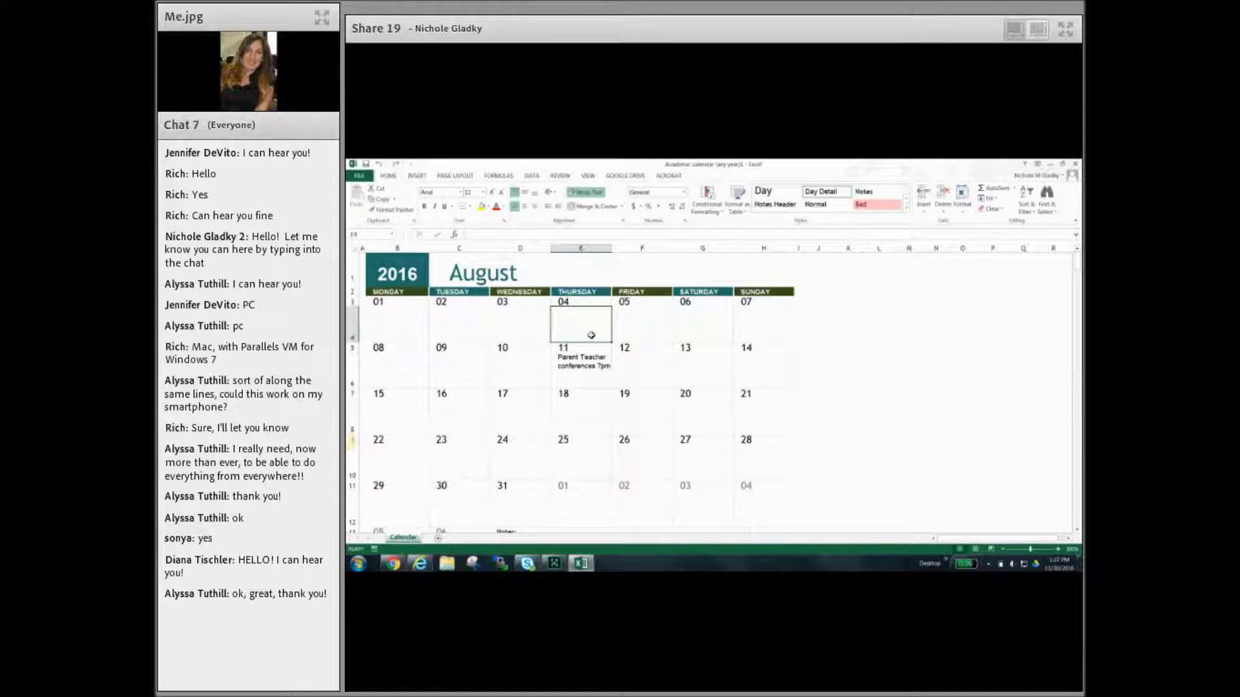
pyautogui.write('Confre')
pyautogui.press('BackSpace')
pyautogui.press('BackSpace')
pyautogui.press('BackSpace')
pyautogui.press('BackSpace')
pyautogui.write('erence.')
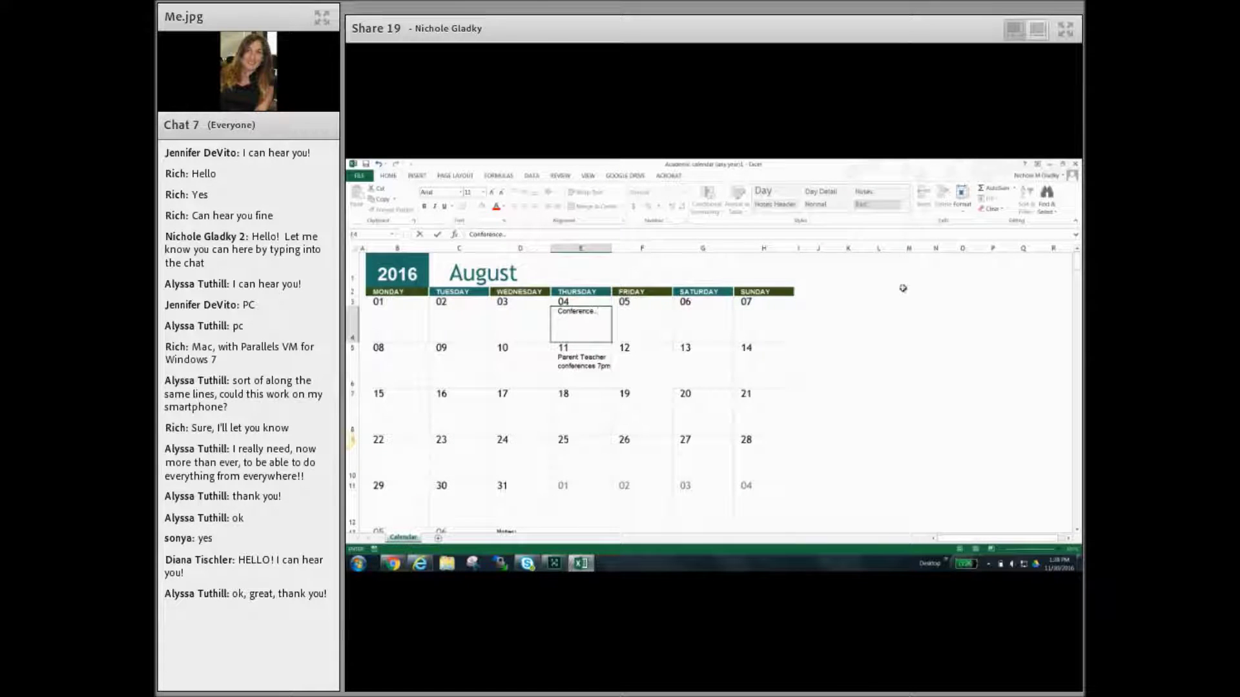
# Step: Upload the workbook with the Google Drive tab's Save to Drive, naming it 'School Calendar'
pyautogui.click(621, 176)
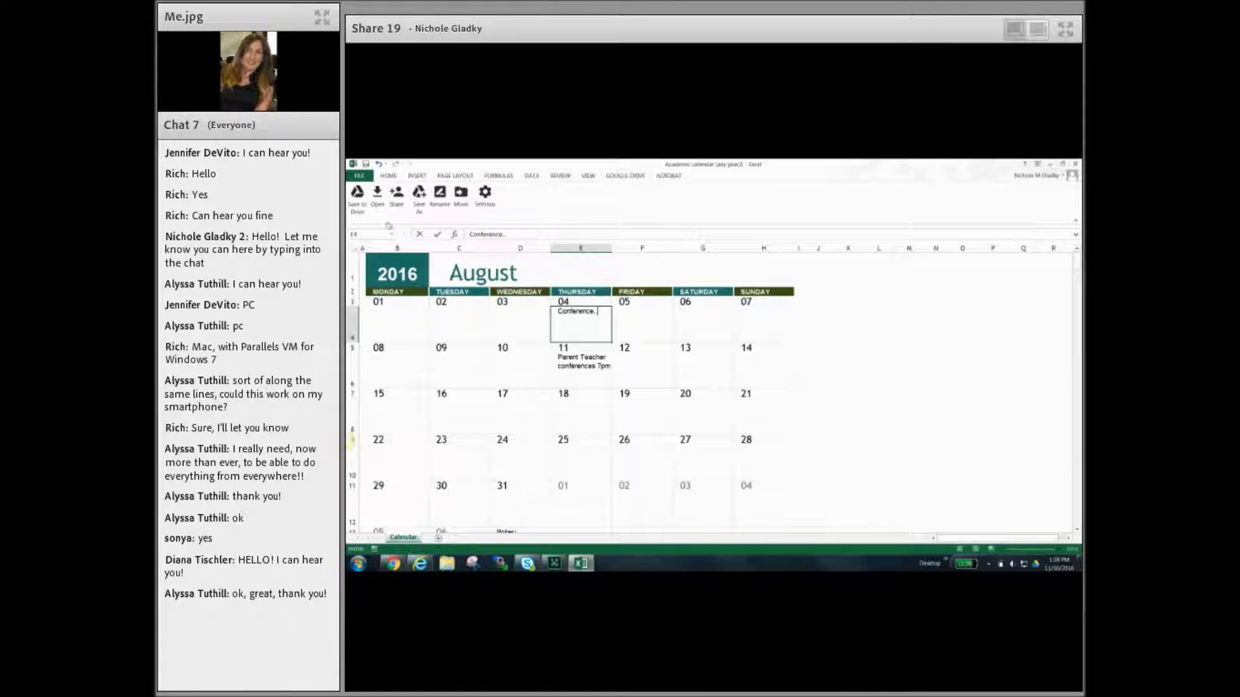
pyautogui.click(357, 194)
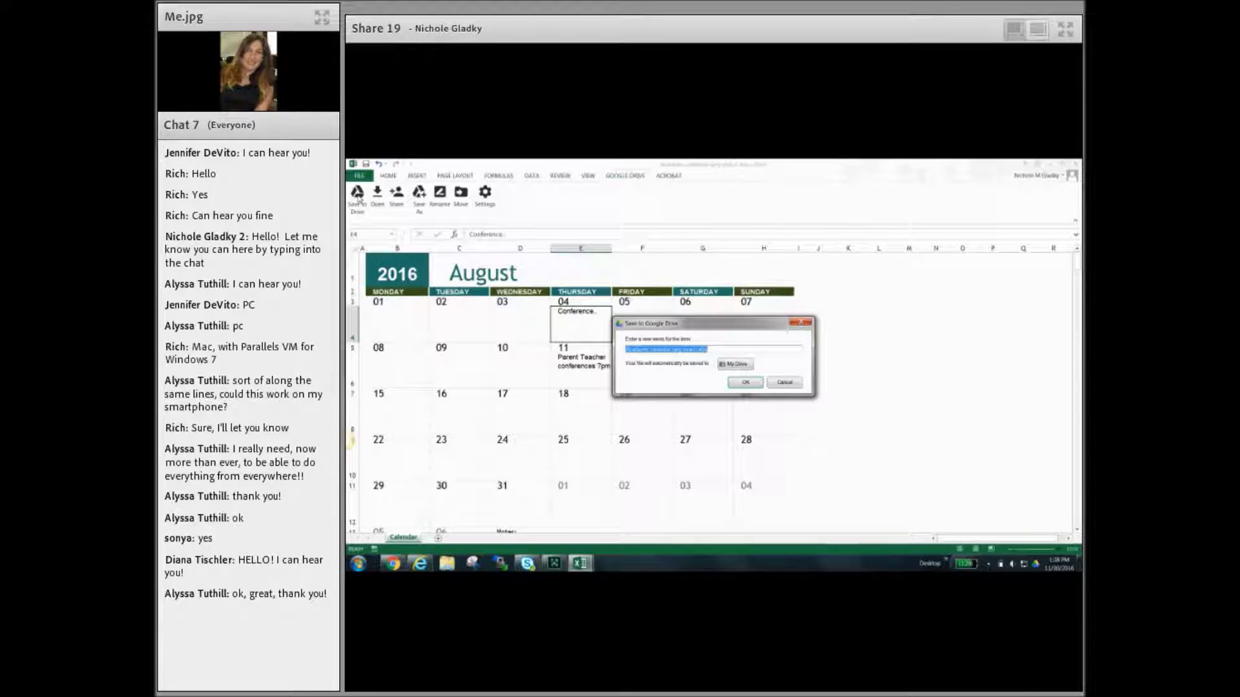
pyautogui.write('Ch')
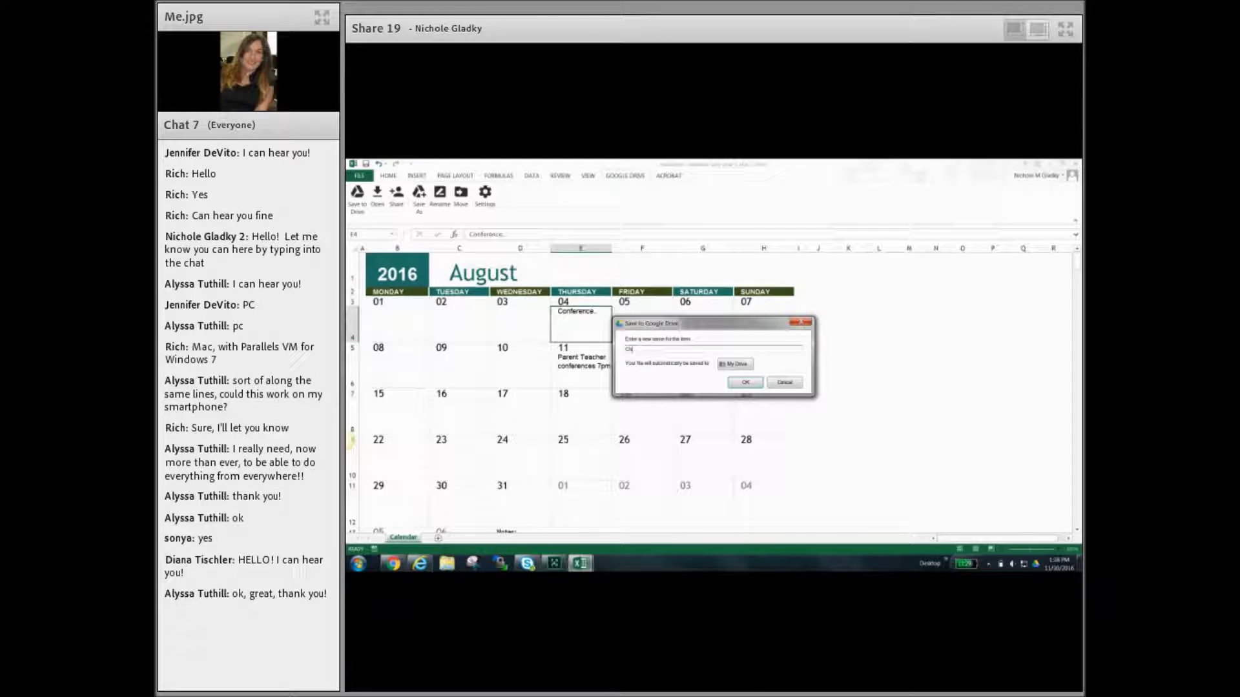
pyautogui.write('ool Calendar')
pyautogui.click(742, 382)
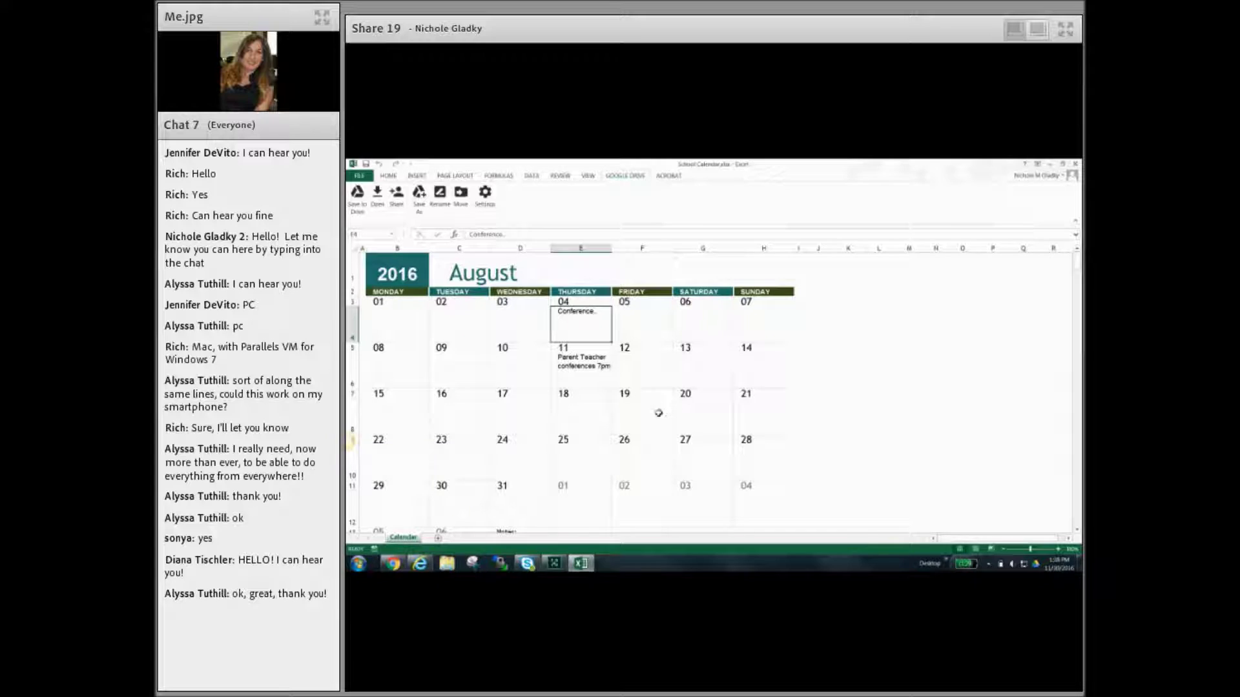
# Step: In Chrome's Google Drive tab, show My Drive zoomed in and preview School Calendar.xlsx
pyautogui.click(392, 564)
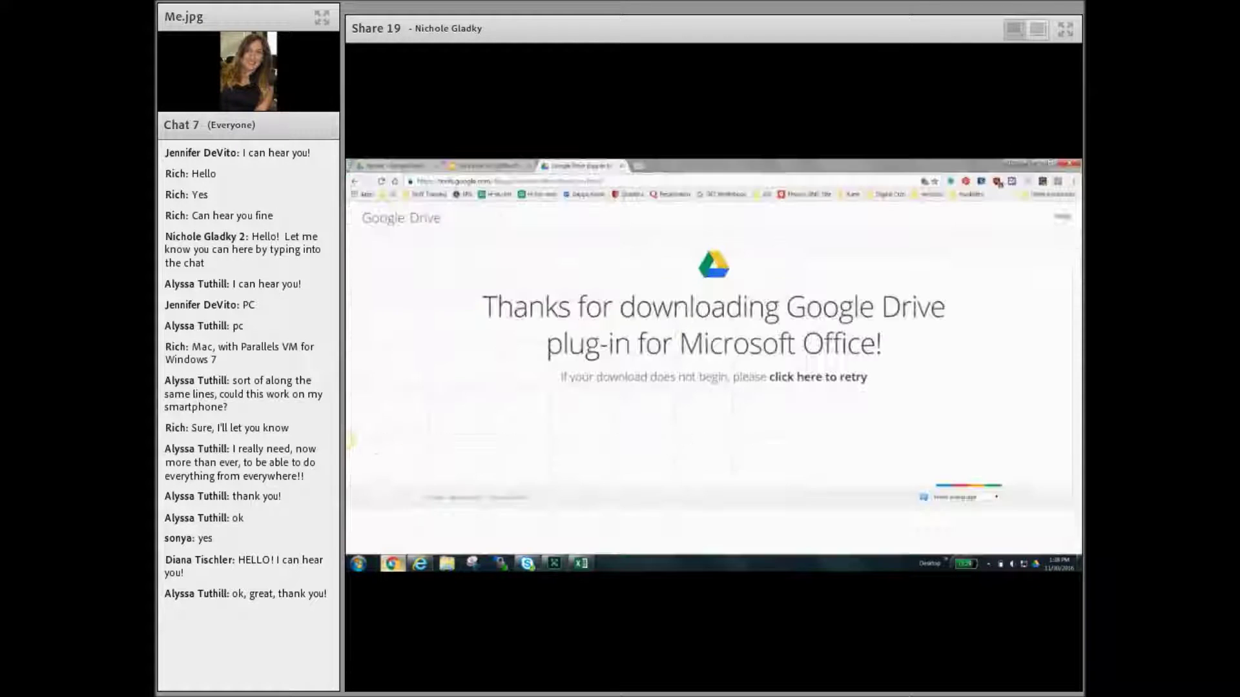
pyautogui.click(409, 168)
pyautogui.click(385, 265)
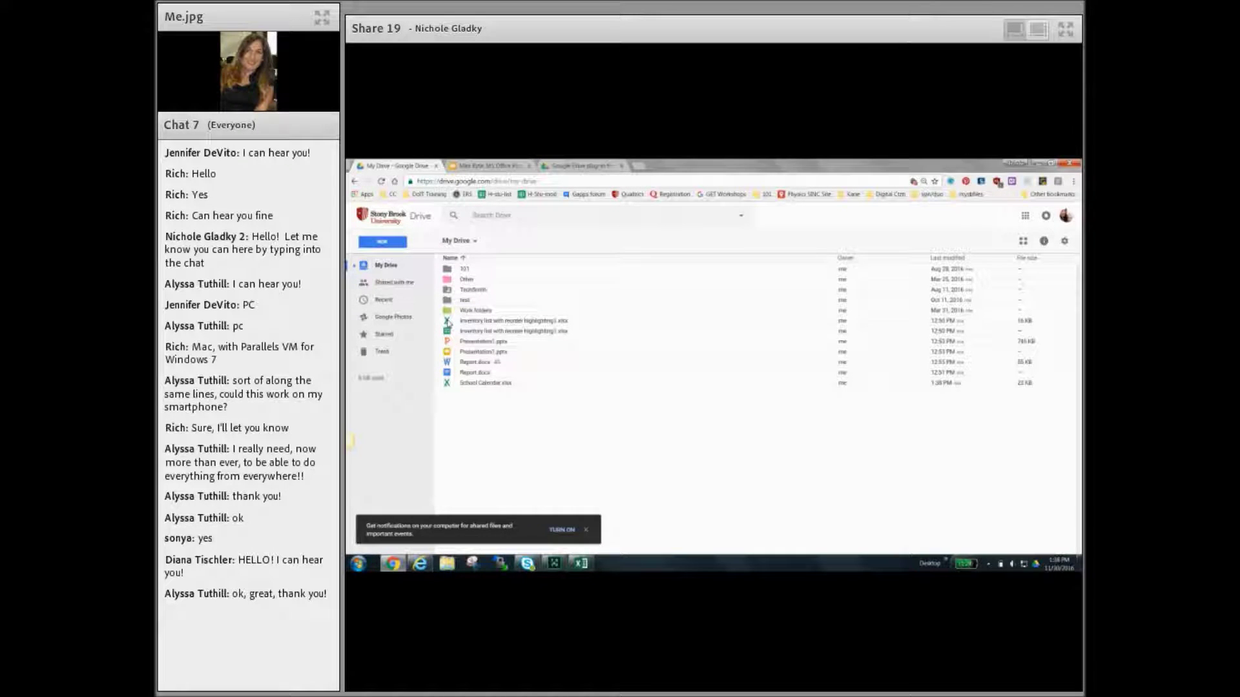
pyautogui.hotkey('ctrl', '+')
pyautogui.hotkey('ctrl', '+')
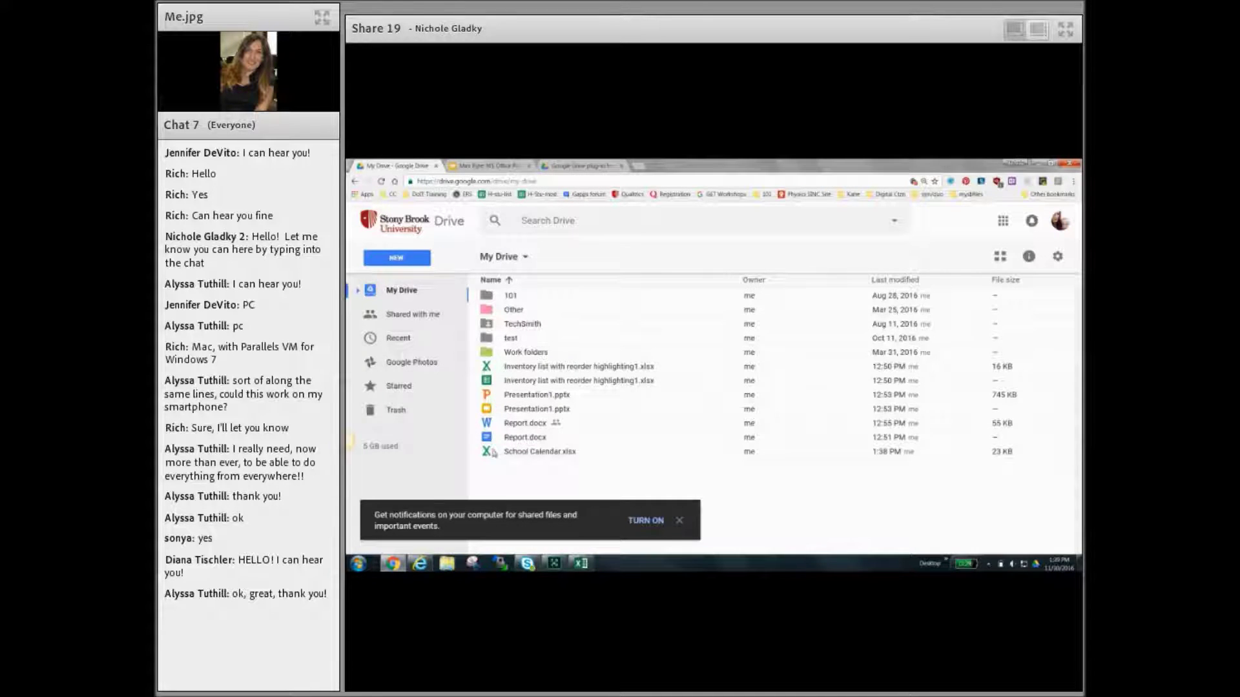
pyautogui.doubleClick(533, 456)
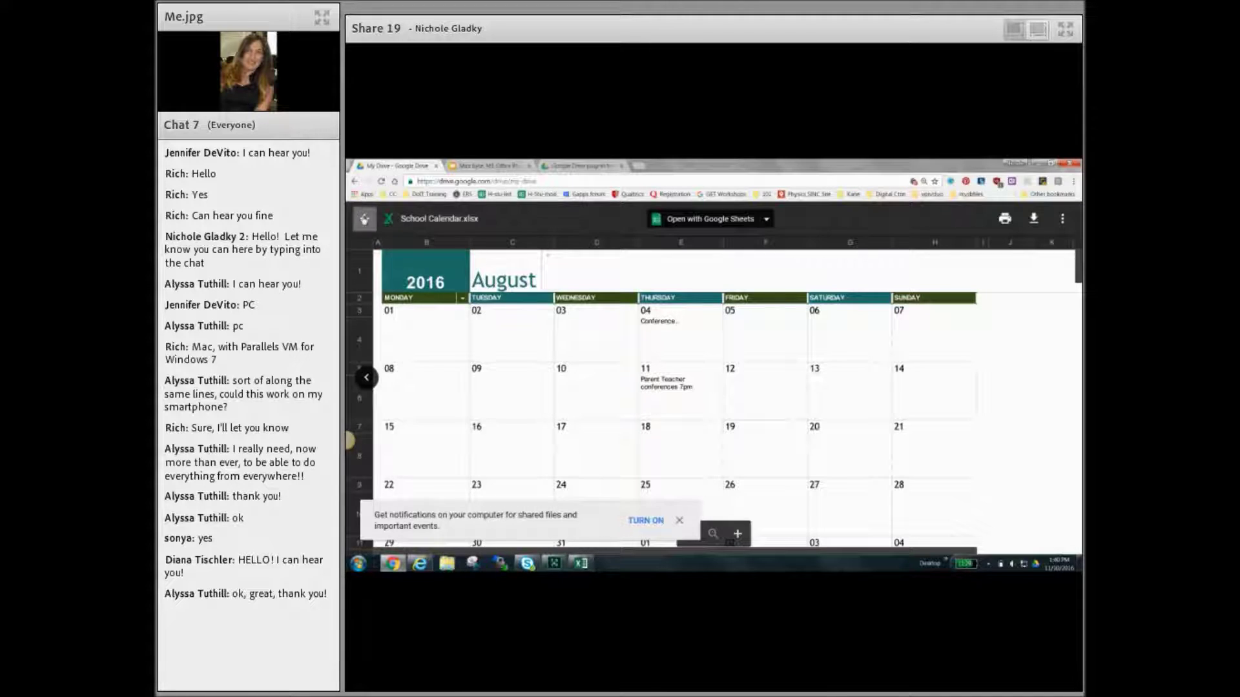
pyautogui.click(364, 219)
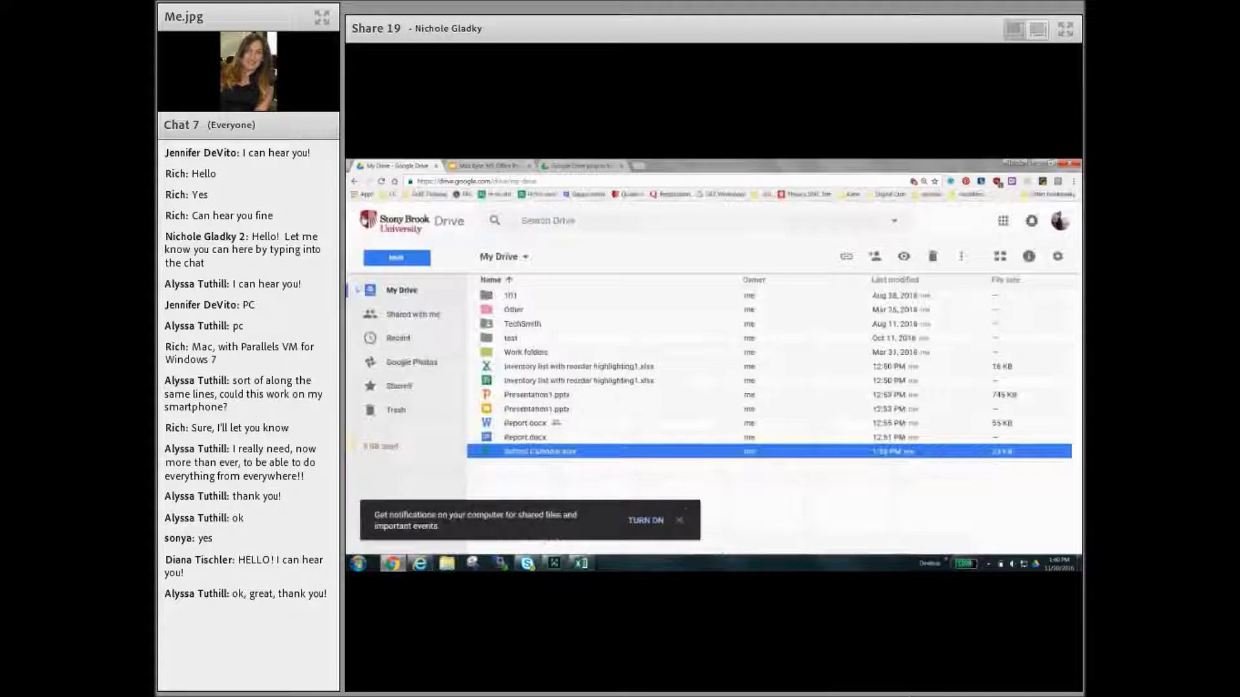
# Step: Open the Inventory list in Google Sheets, select cell C4, then close it and minimize Chrome
pyautogui.doubleClick(523, 383)
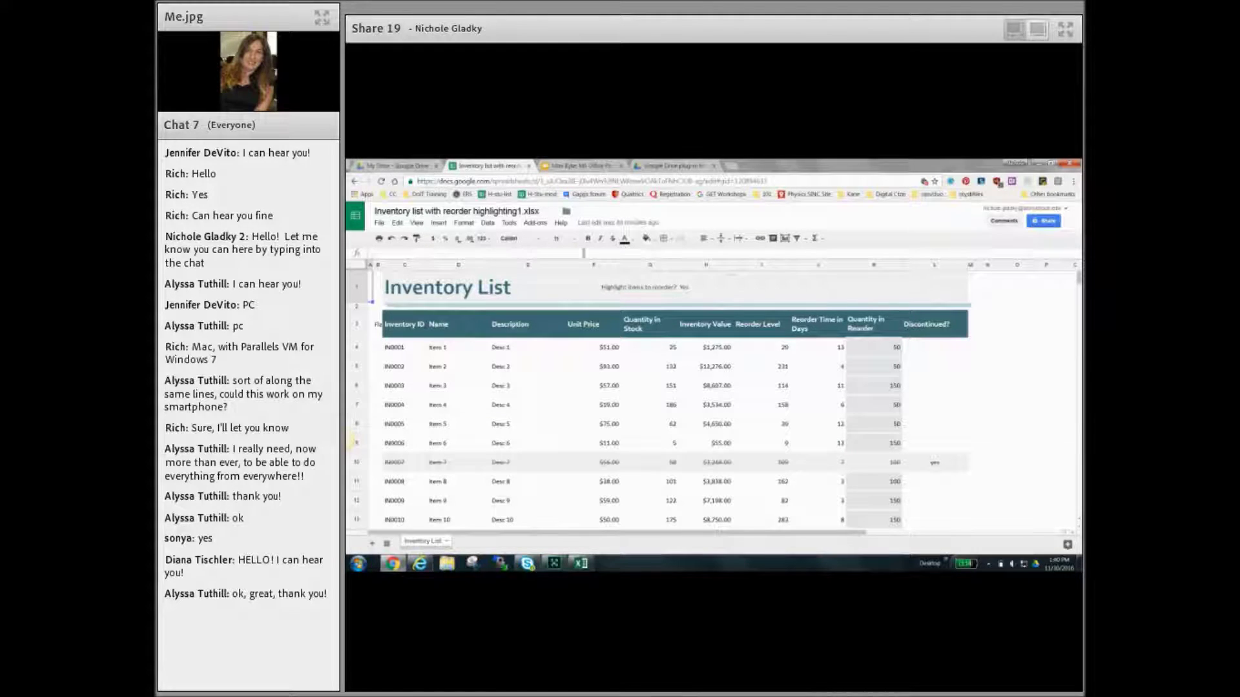
pyautogui.click(414, 352)
pyautogui.write('hhhhhh')
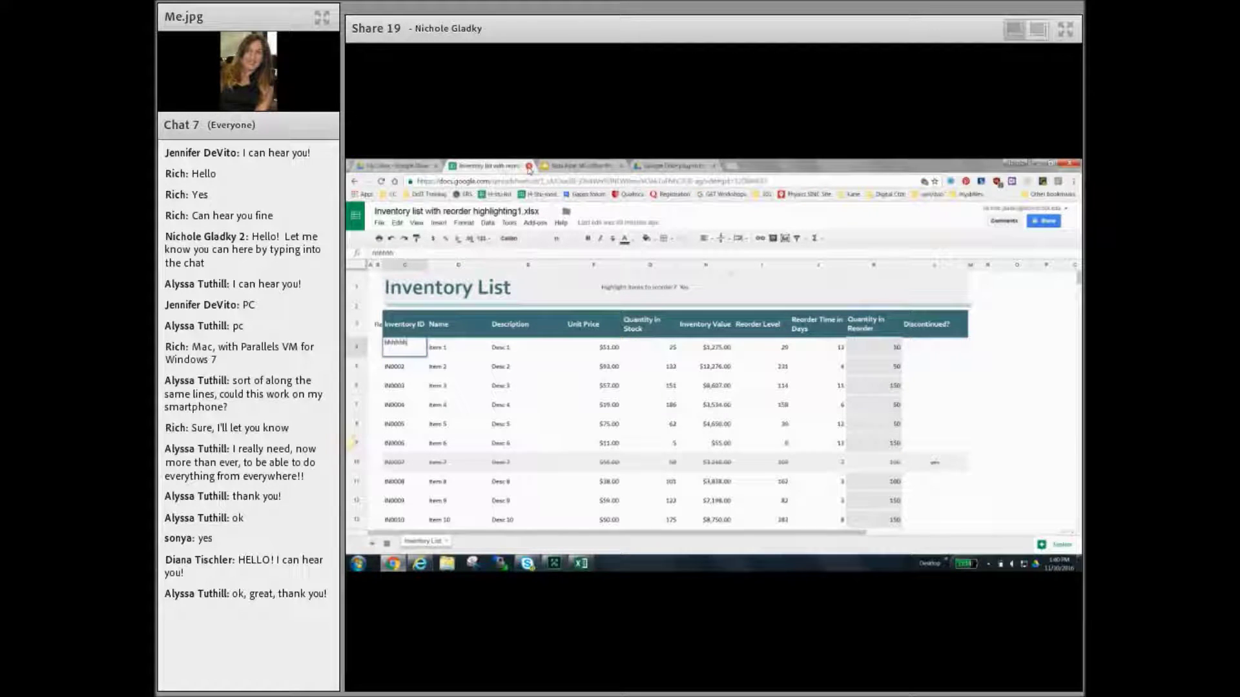
pyautogui.click(528, 166)
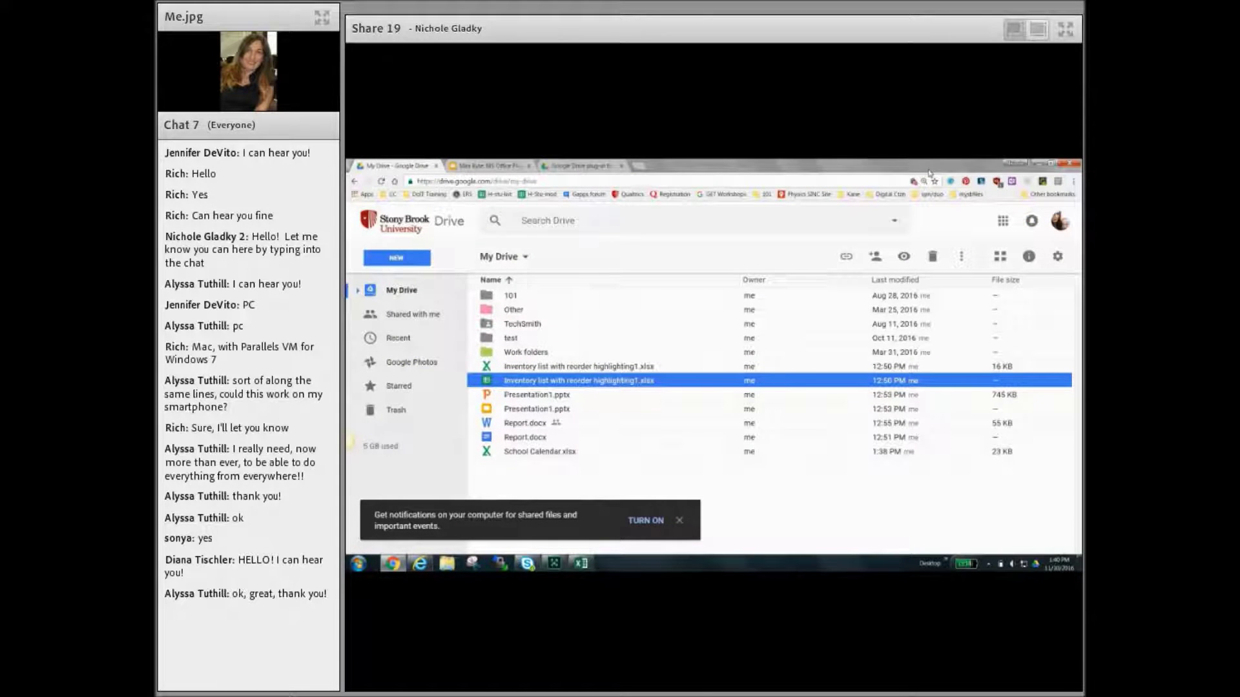
pyautogui.click(1039, 166)
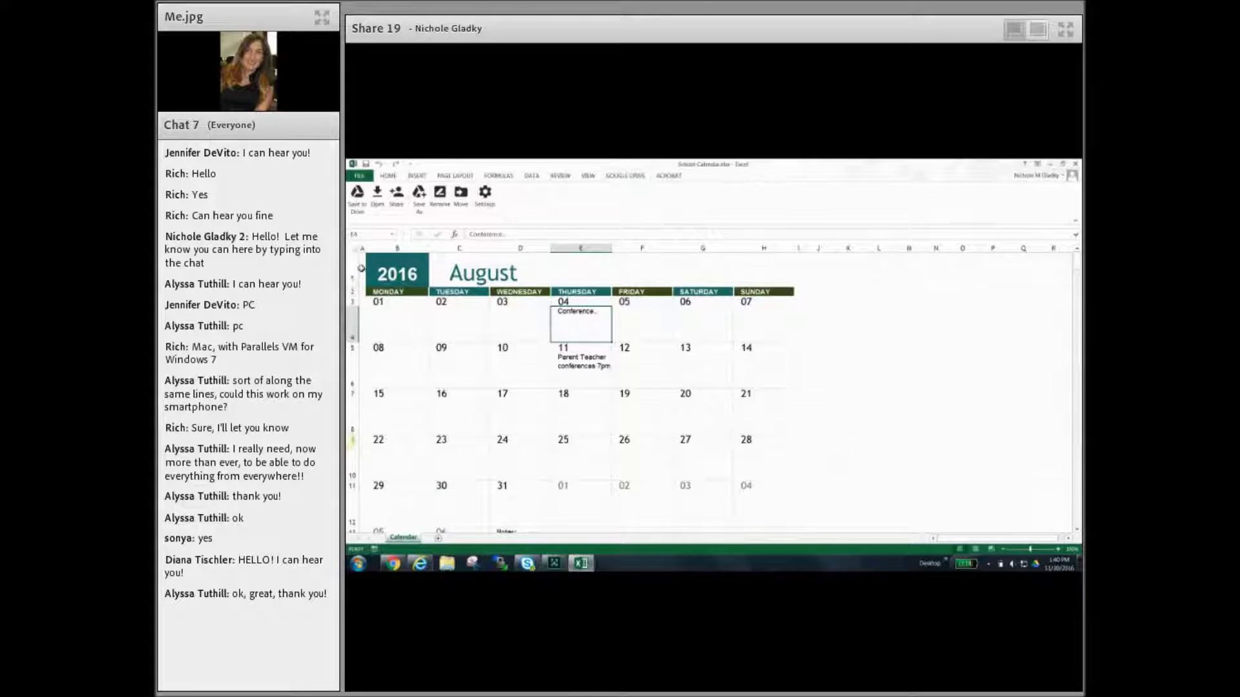
# Step: Open the Google Drive file picker from Excel, scroll its file list, then dismiss it
pyautogui.click(378, 208)
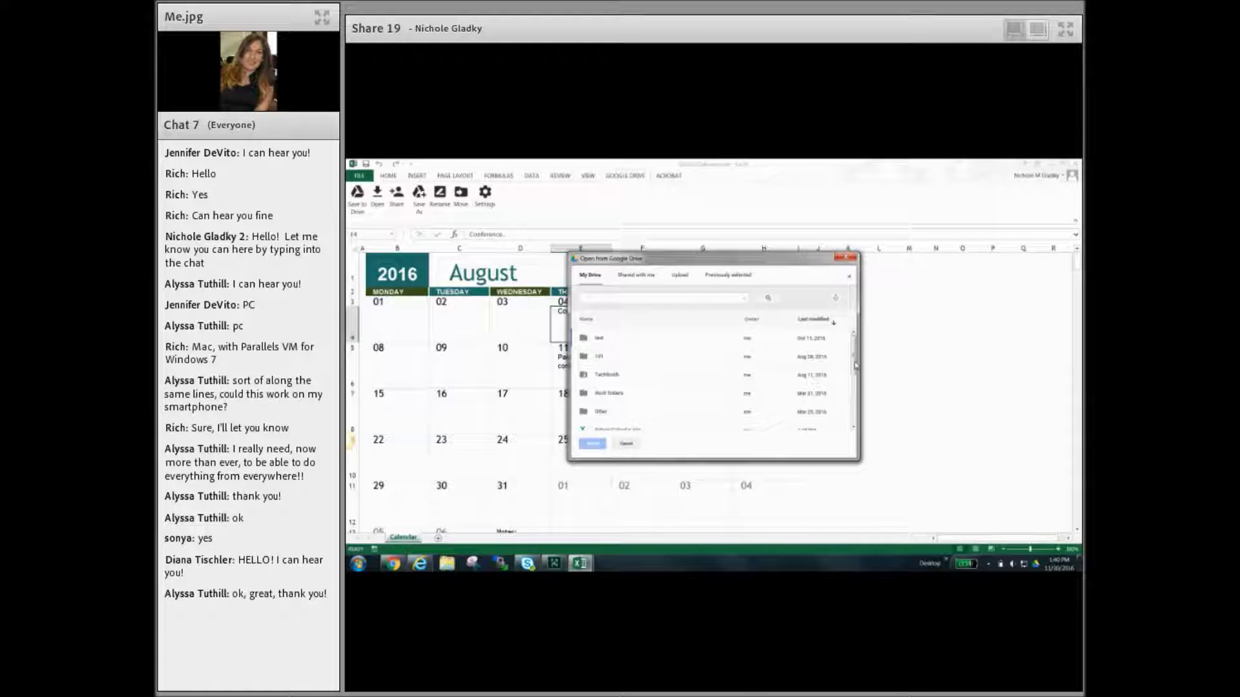
pyautogui.moveTo(856, 366); pyautogui.dragTo(854, 381)
pyautogui.scroll(3, 799, 369)
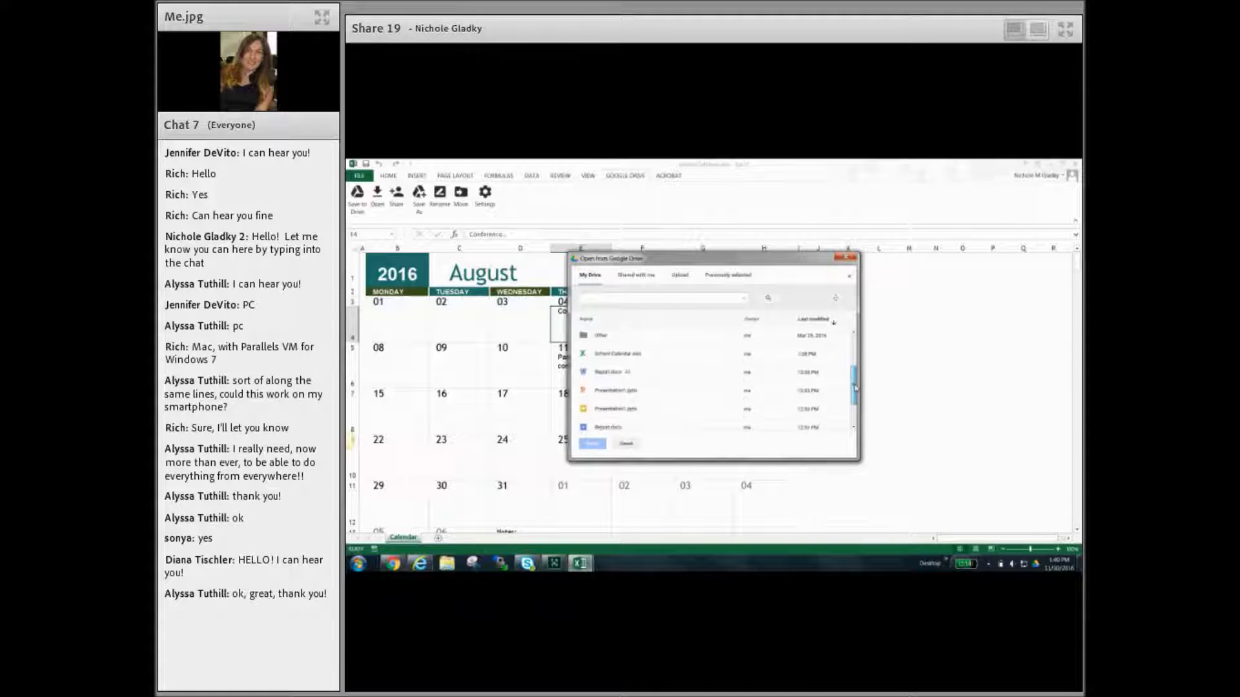
pyautogui.scroll(-5, 798, 369)
pyautogui.click(626, 443)
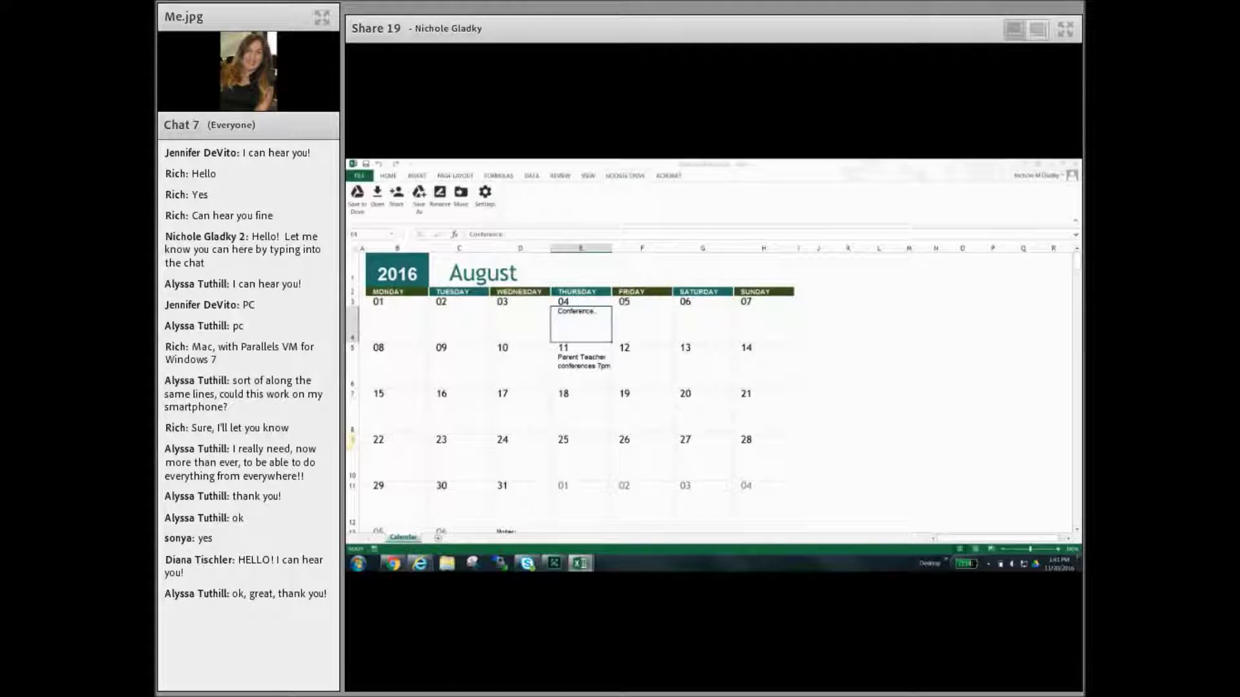
# Step: Reopen the Google Drive picker and open Report.docx in Word
pyautogui.moveTo(584, 566)
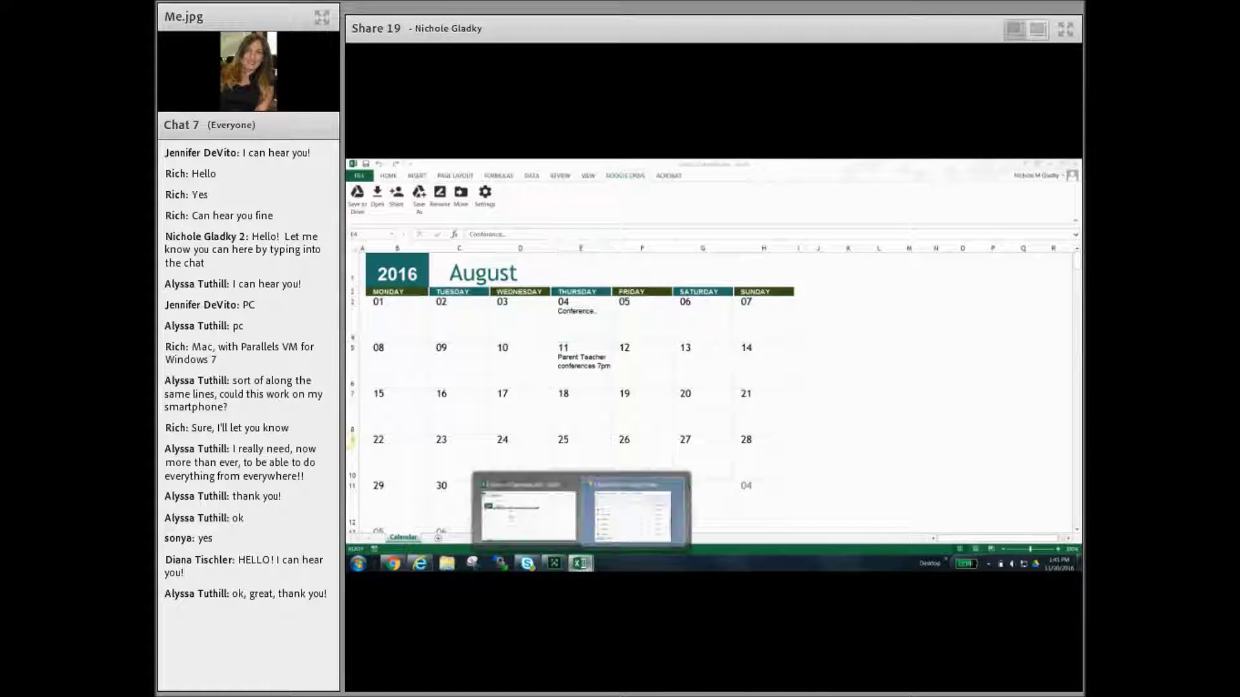
pyautogui.moveTo(616, 534)
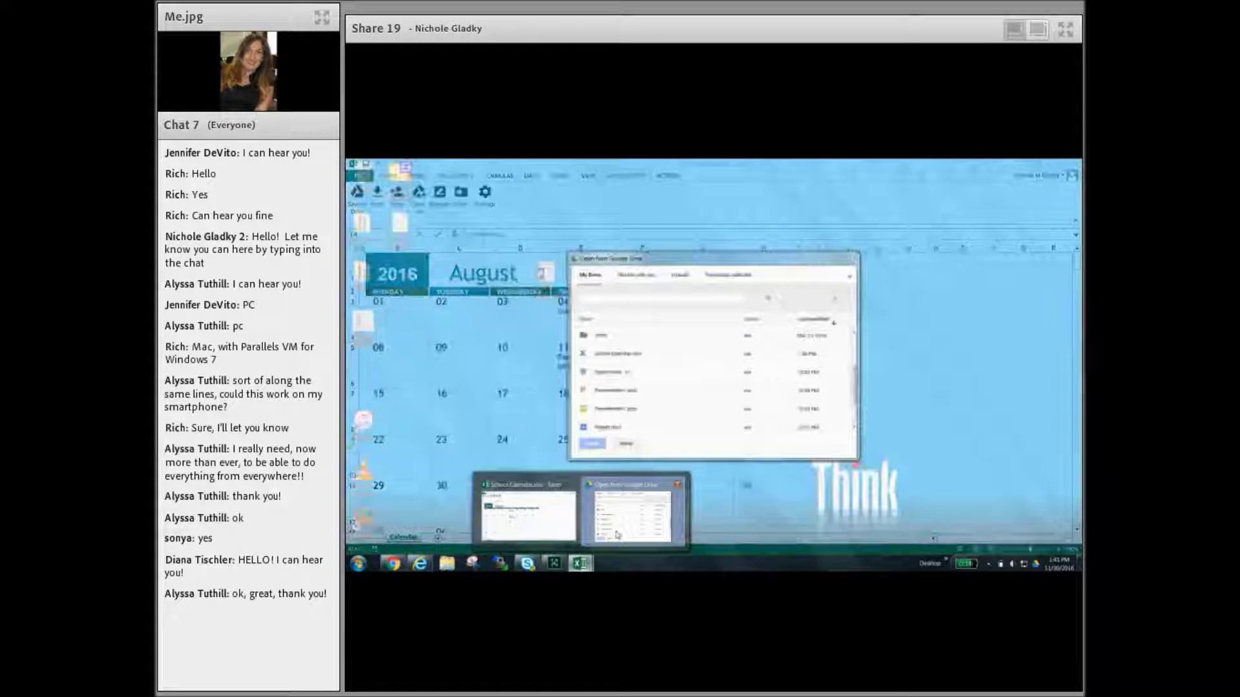
pyautogui.click(617, 535)
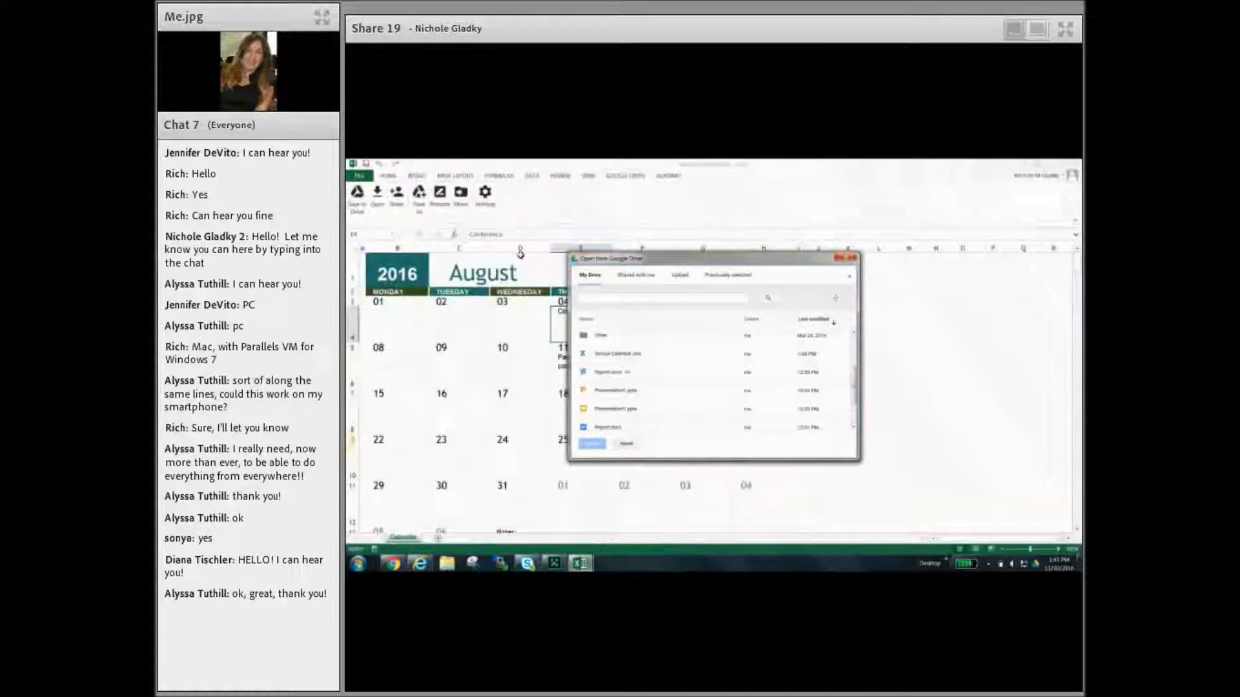
pyautogui.click(607, 372)
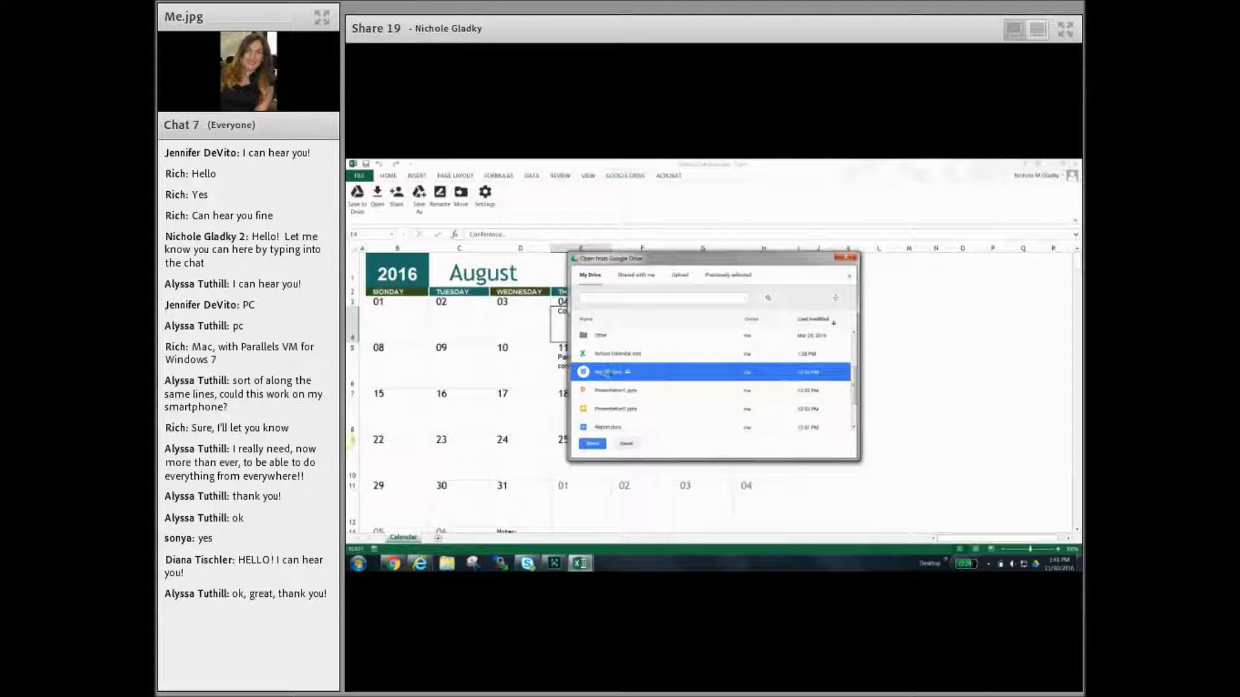
pyautogui.click(592, 444)
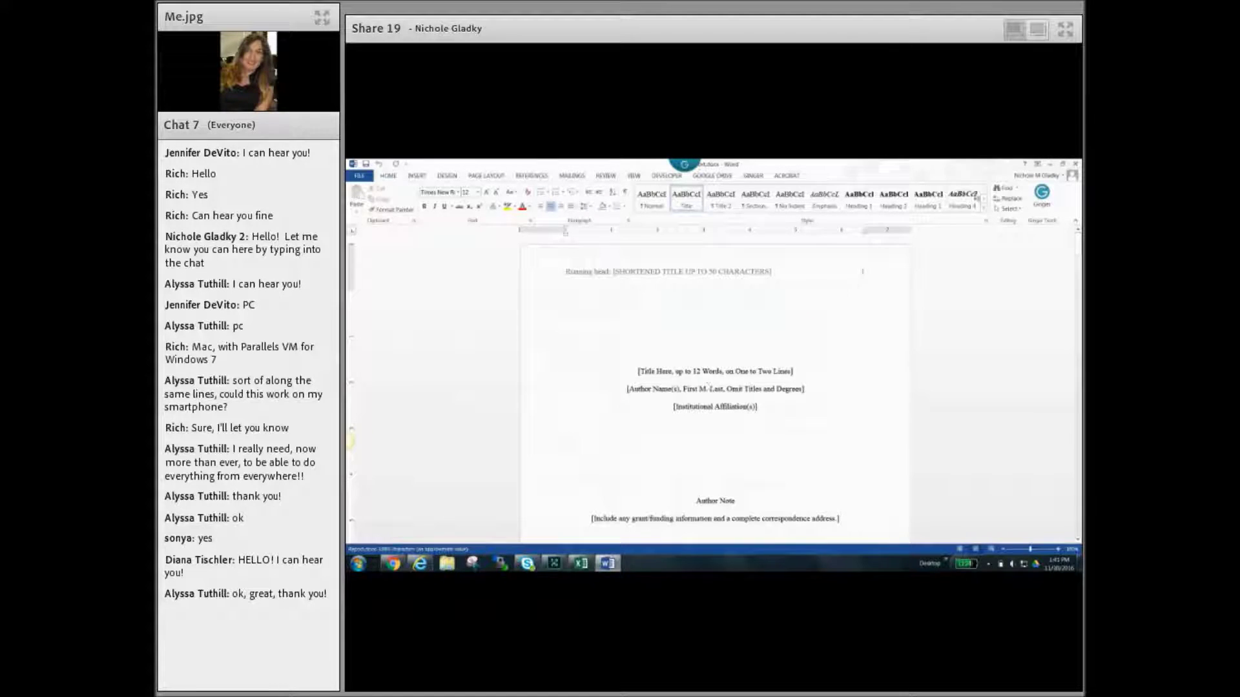
# Step: Close Word, reopen Report.docx from Google Drive in Excel, and close the university sign-in window
pyautogui.click(1076, 165)
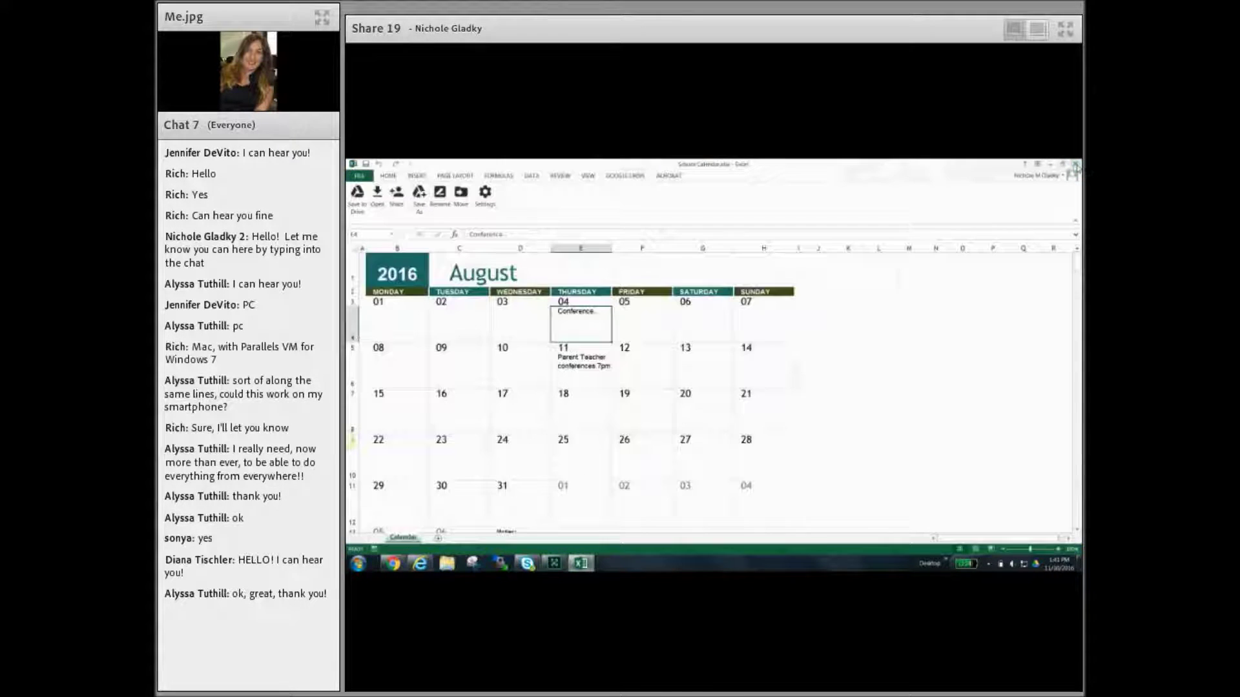
pyautogui.click(377, 196)
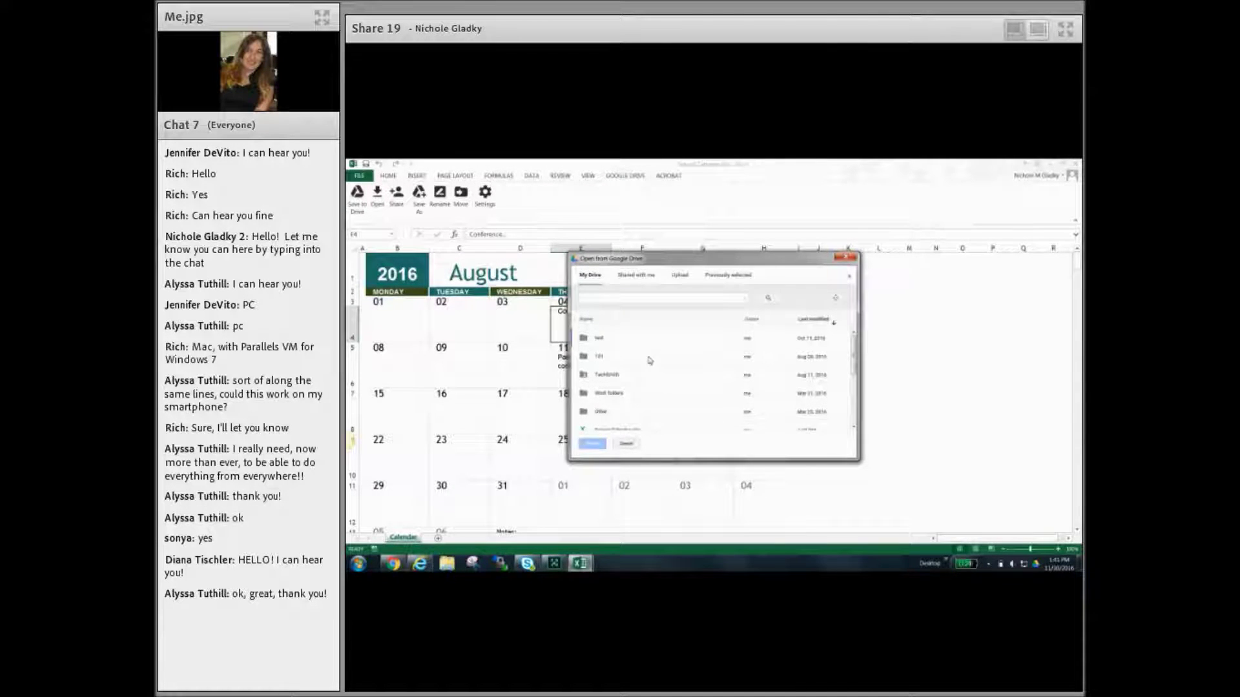
pyautogui.moveTo(853, 358); pyautogui.dragTo(844, 400)
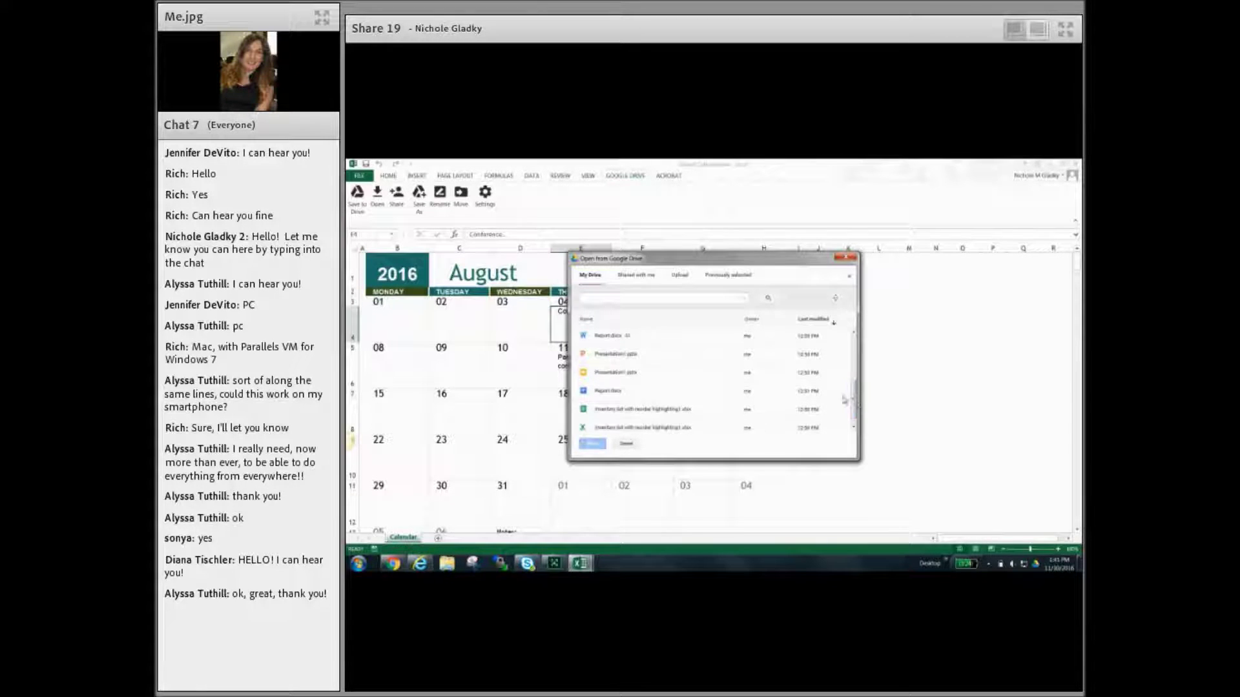
pyautogui.doubleClick(606, 393)
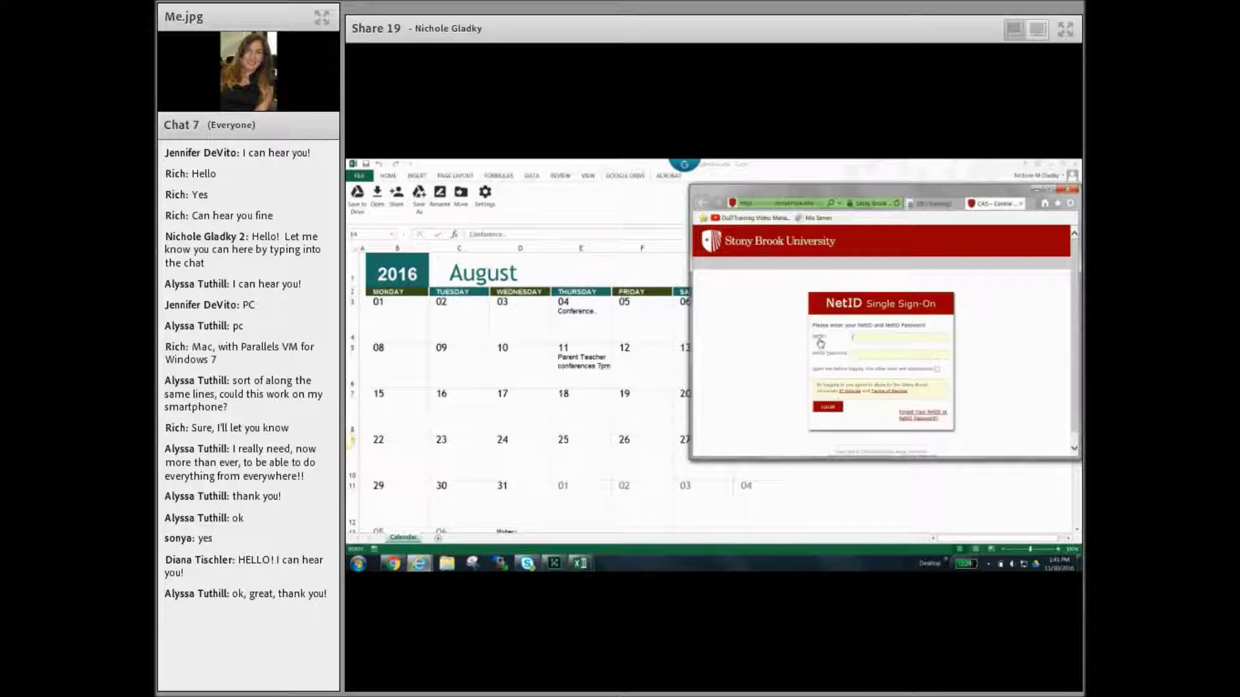
pyautogui.click(1068, 191)
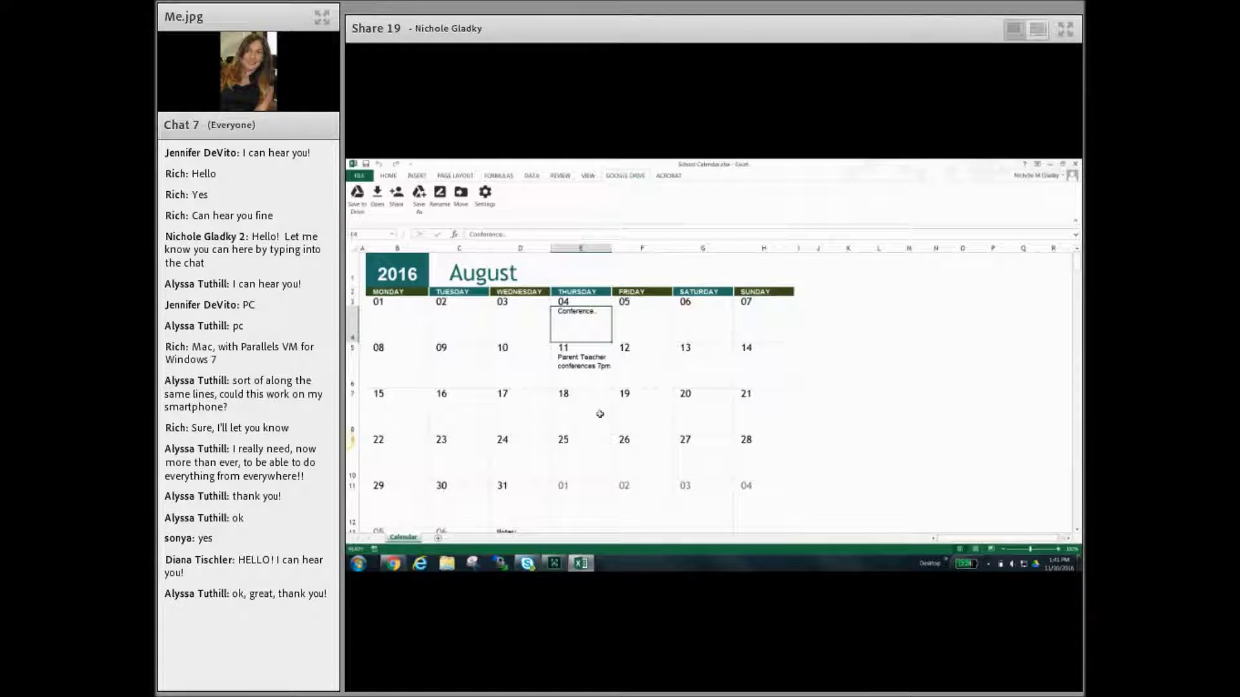
pyautogui.click(396, 195)
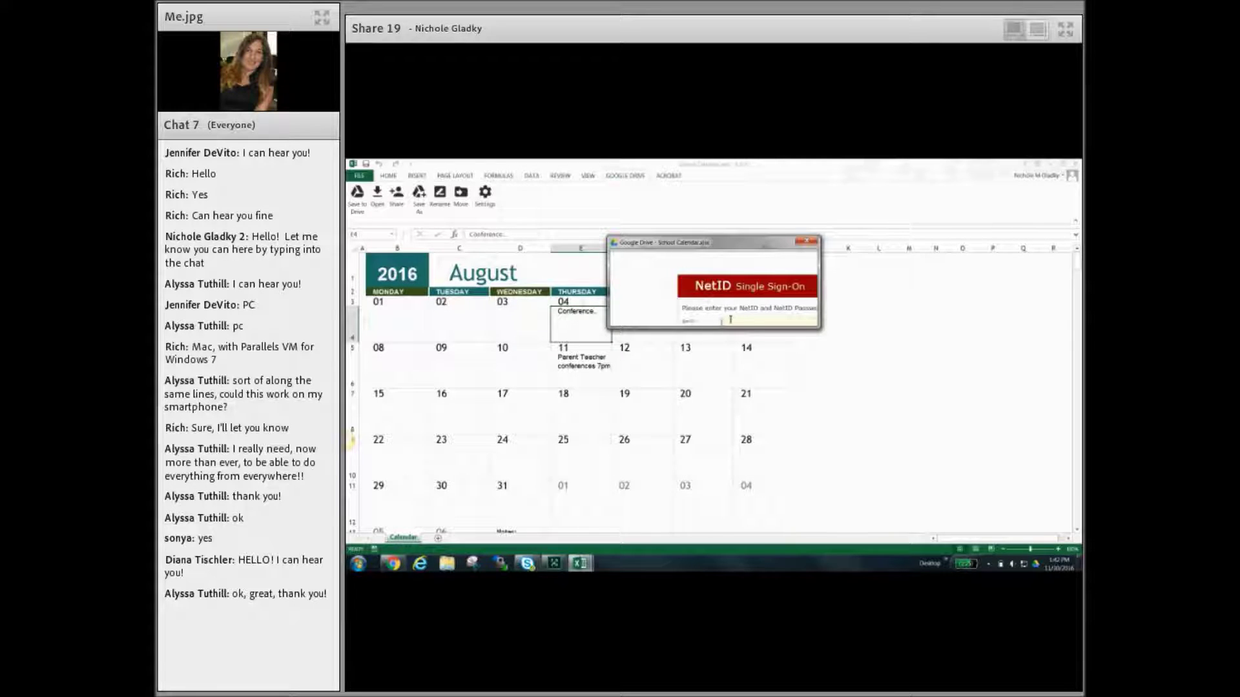
# Step: Sign in to the Single Sign-On dialog with the university NetID and account password
pyautogui.write('ladky')
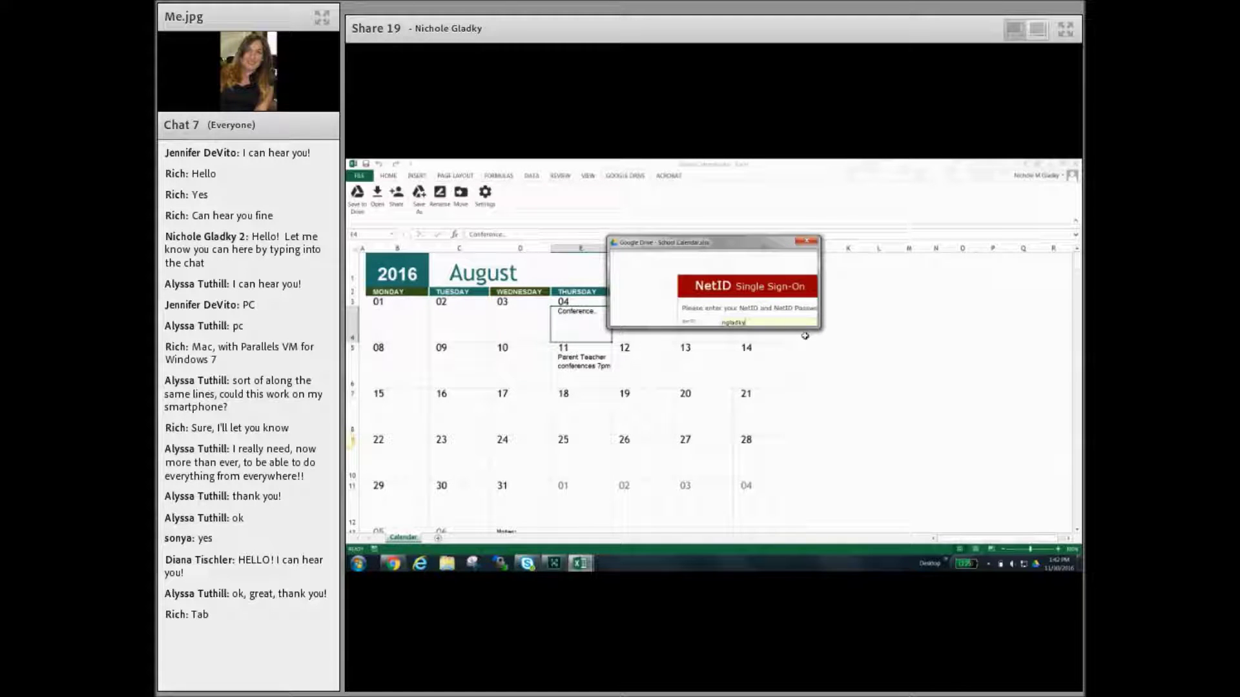
pyautogui.press('Tab')
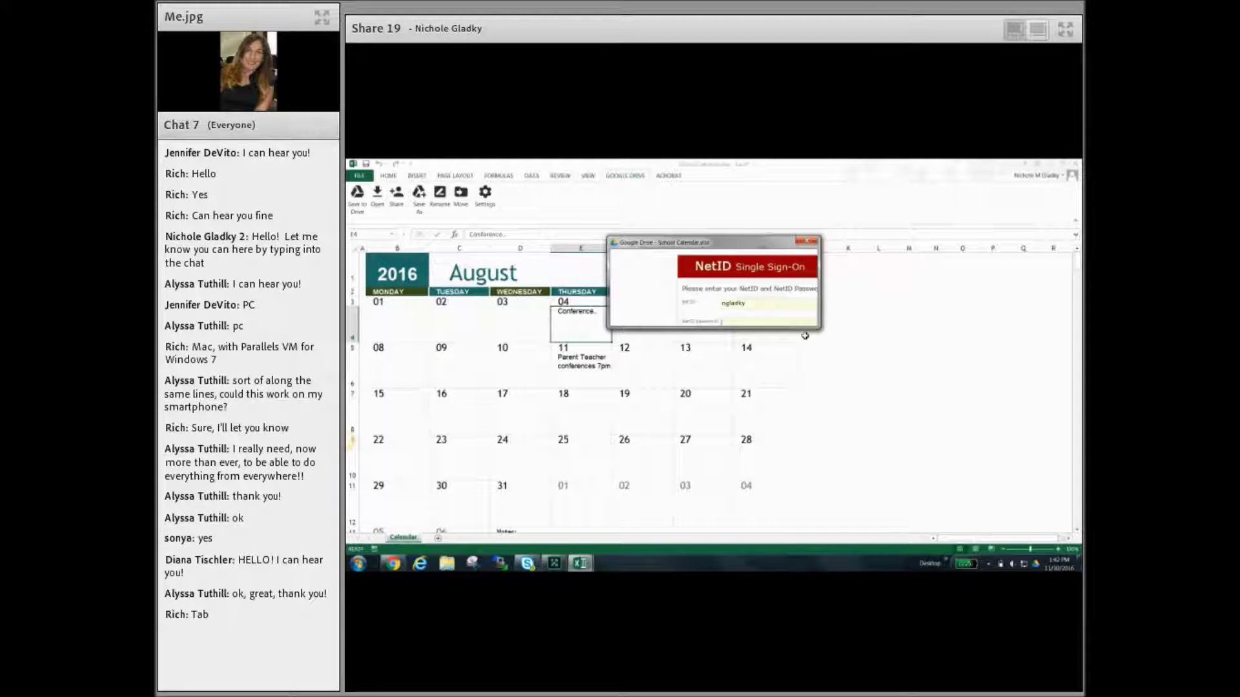
pyautogui.write('••••••')
pyautogui.press('BackSpace')
pyautogui.press('BackSpace')
pyautogui.press('BackSpace')
pyautogui.press('BackSpace')
pyautogui.press('BackSpace')
pyautogui.press('BackSpace')
pyautogui.press('BackSpace')
pyautogui.write('•••••••')
pyautogui.press('Tab')
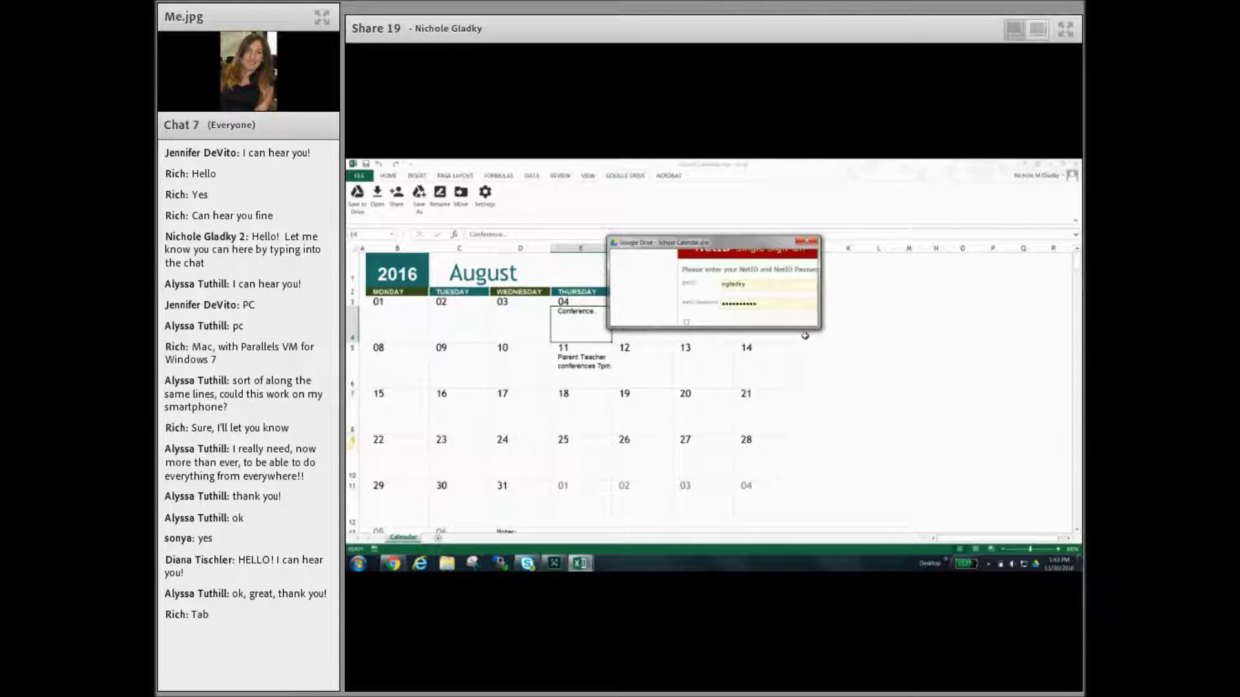
pyautogui.press('Tab')
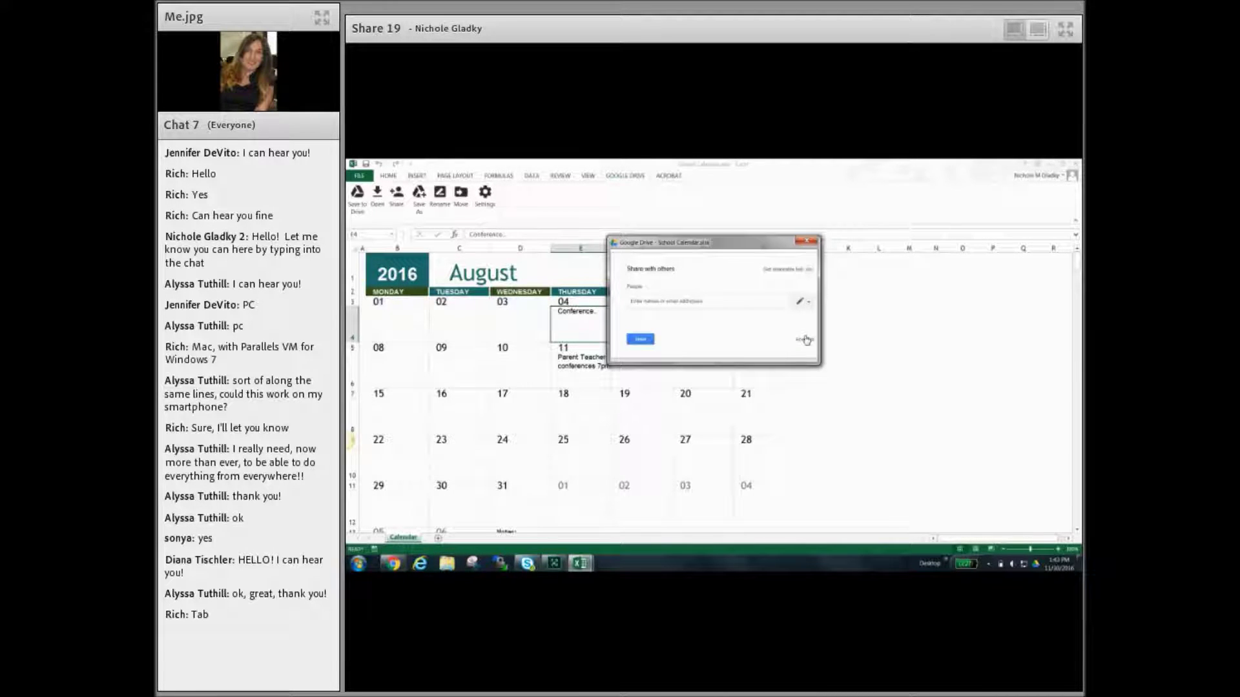
# Step: Add the suggested contact as a recipient with the note 'Here is the school calendar'
pyautogui.click(694, 301)
pyautogui.write('jul')
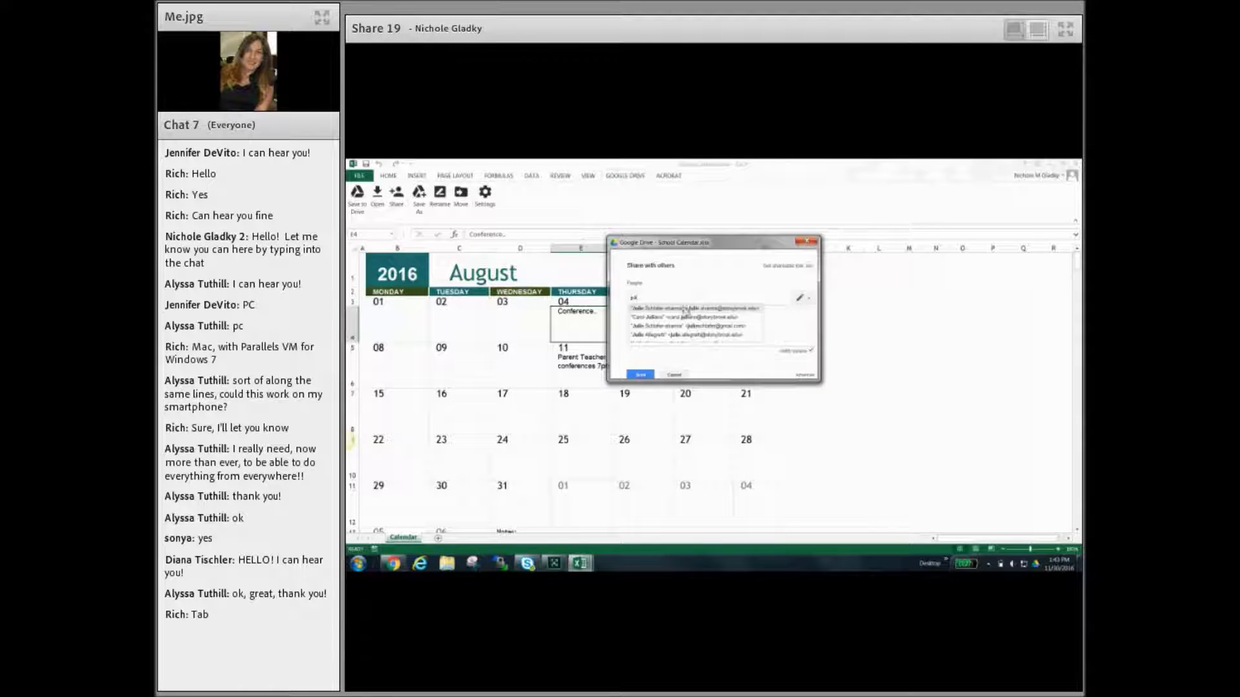
pyautogui.click(686, 309)
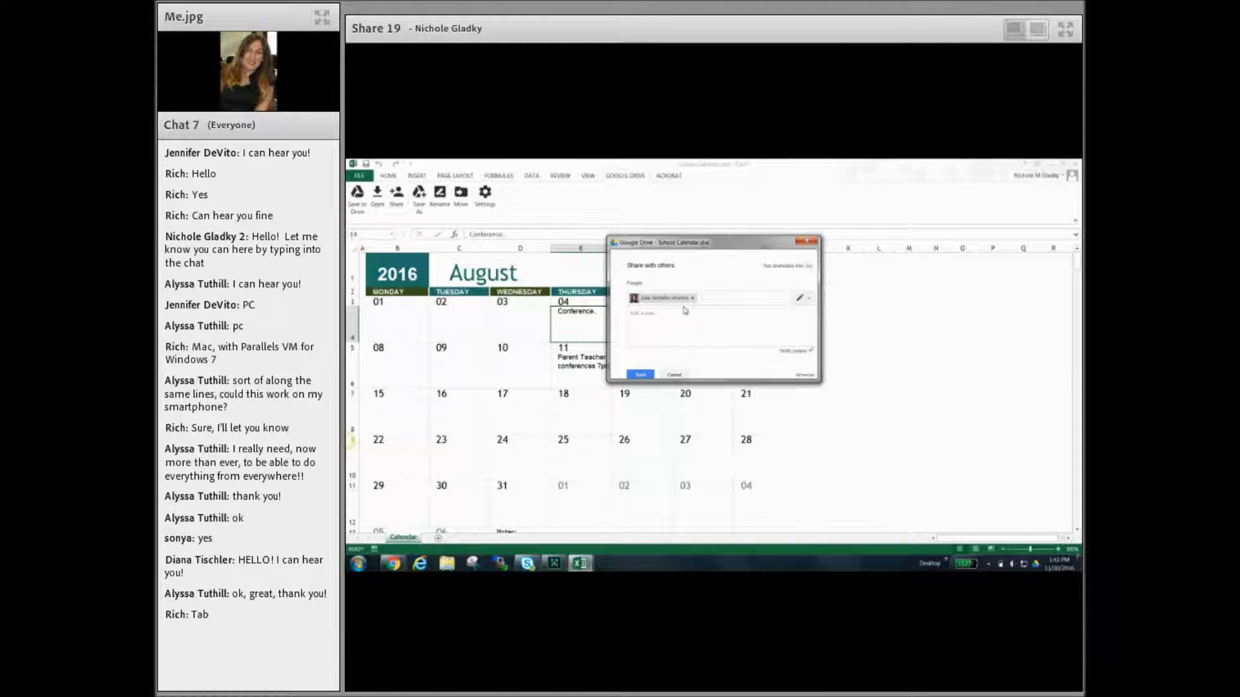
pyautogui.click(660, 319)
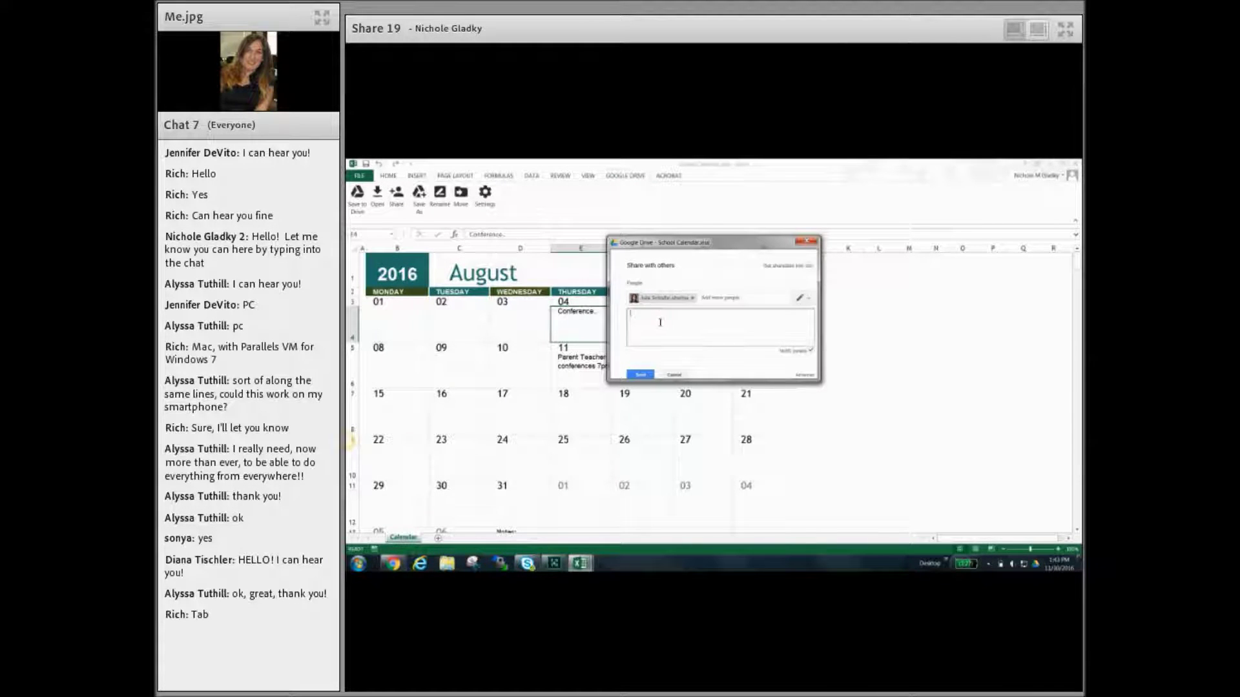
pyautogui.write('Here is the school calendar')
pyautogui.press('Return')
pyautogui.write('<<ignore this>>')
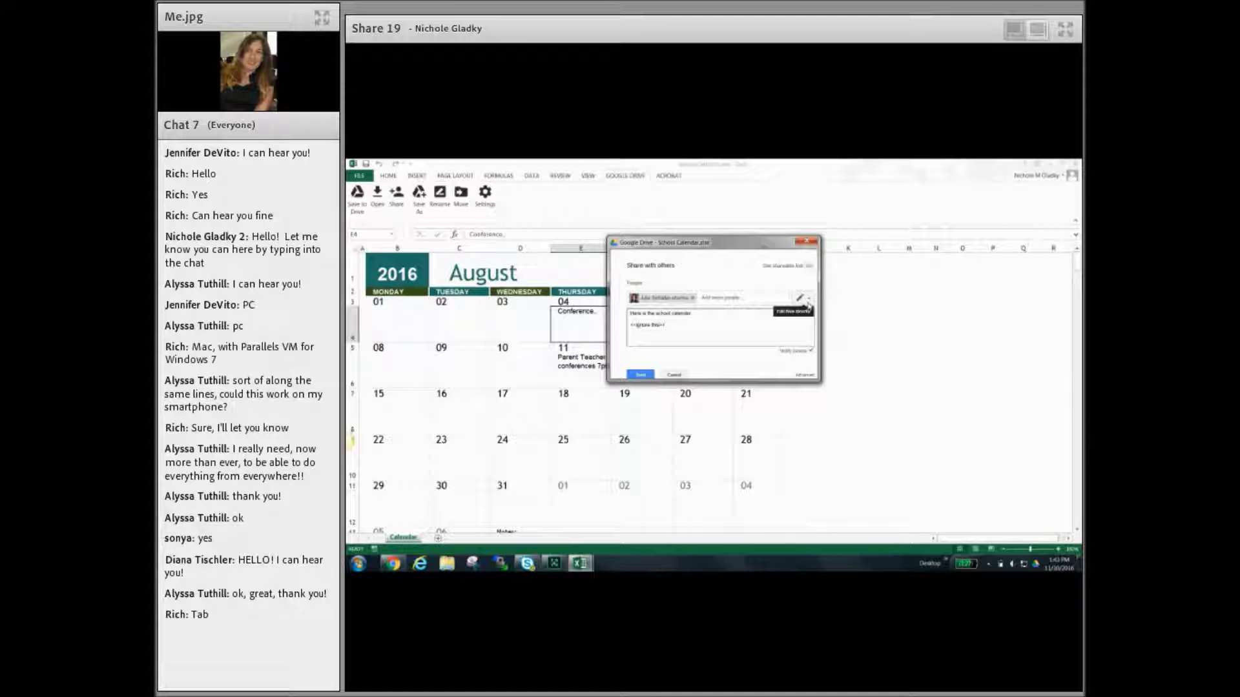
# Step: Set the recipient's permission to Can edit and send the share invitation
pyautogui.click(808, 302)
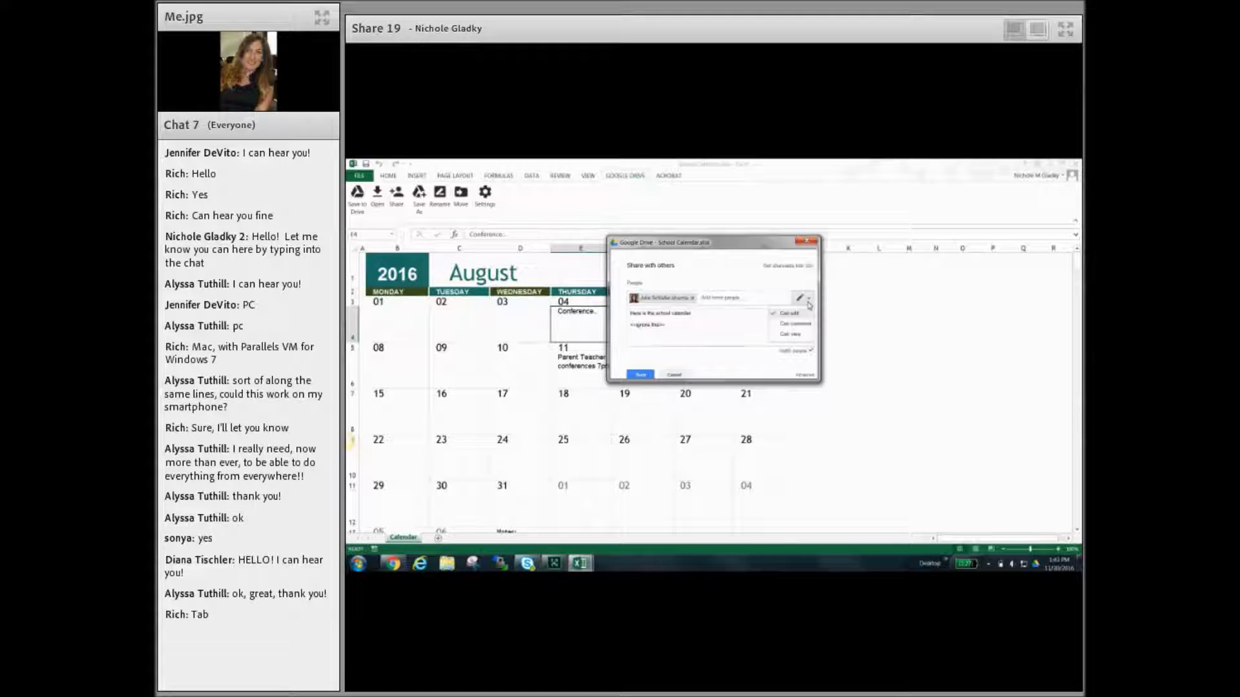
pyautogui.click(794, 336)
pyautogui.click(807, 315)
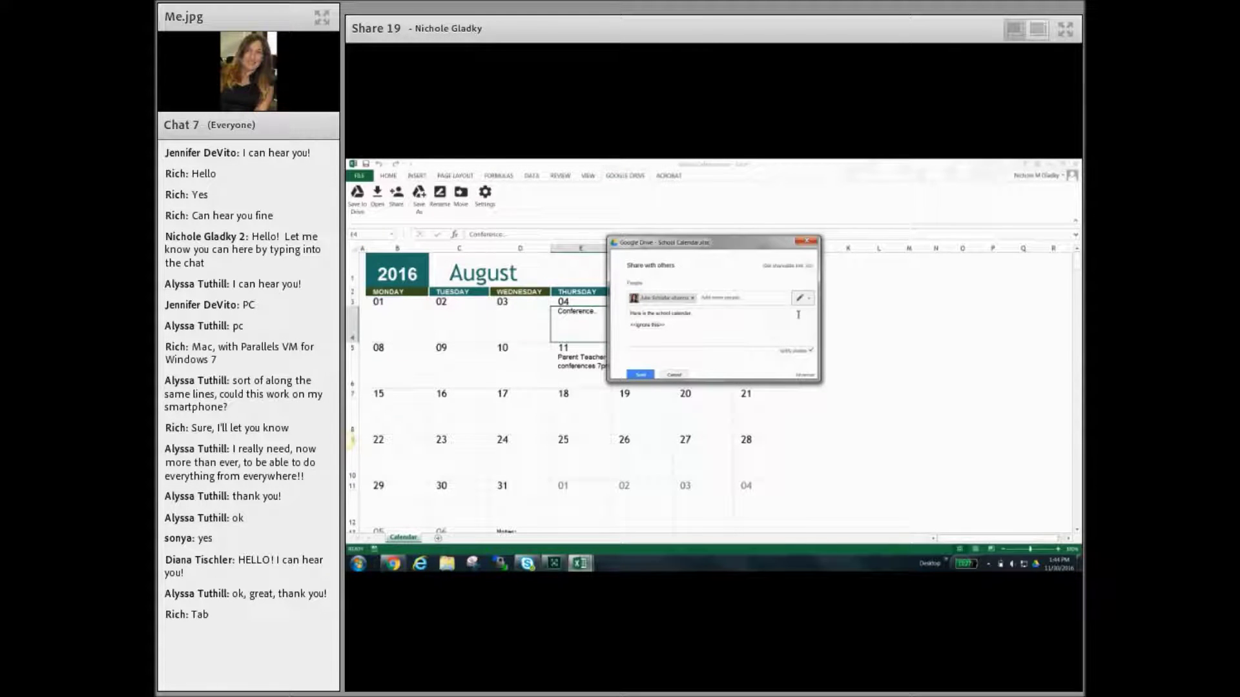
pyautogui.click(639, 374)
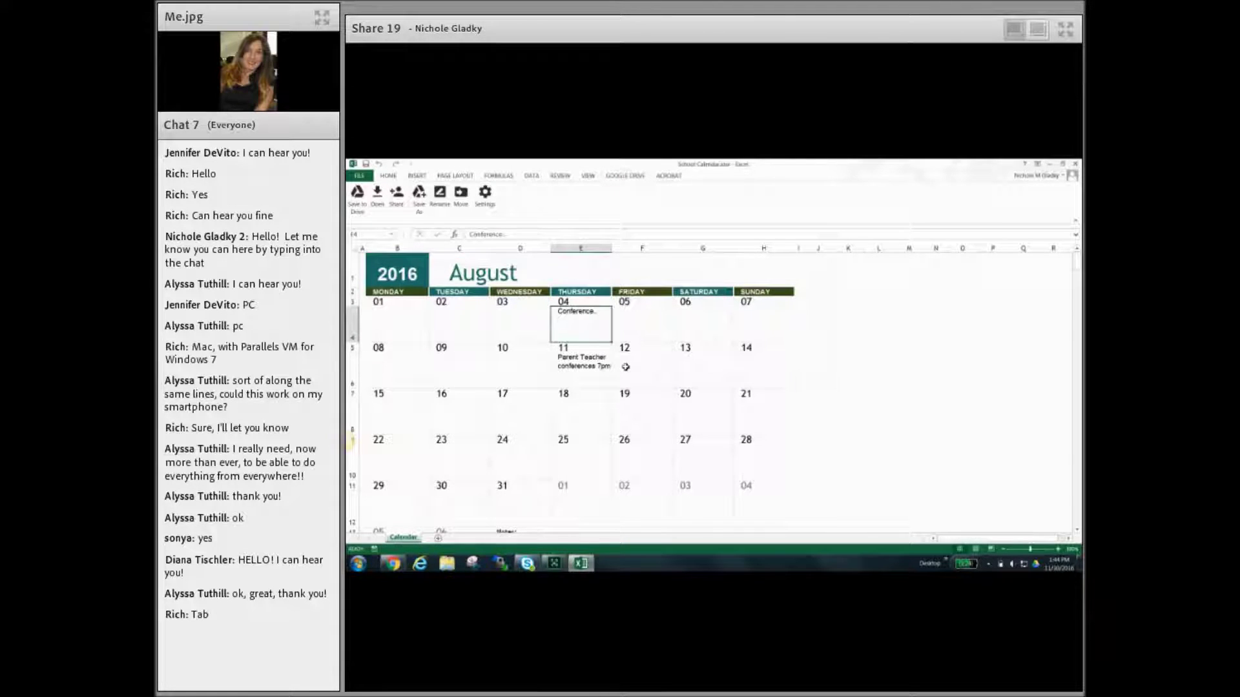
# Step: Rename the Google Drive workbook to School Calendar 2017.xlsx
pyautogui.click(439, 194)
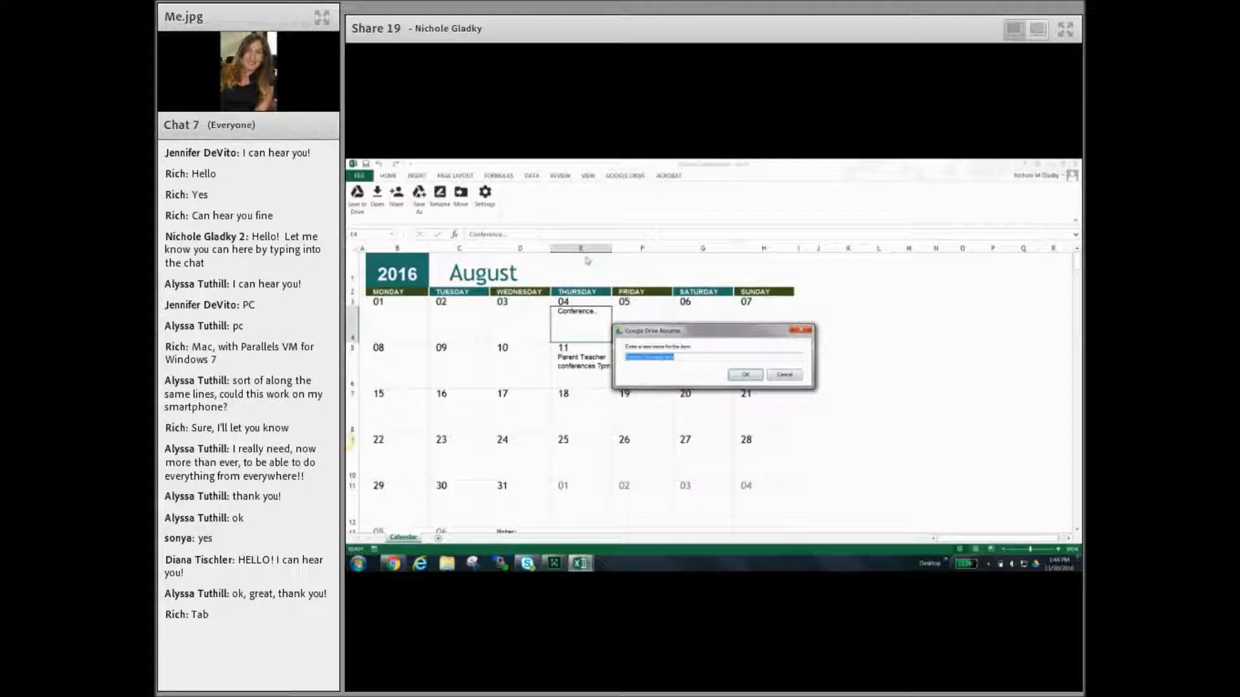
pyautogui.click(666, 359)
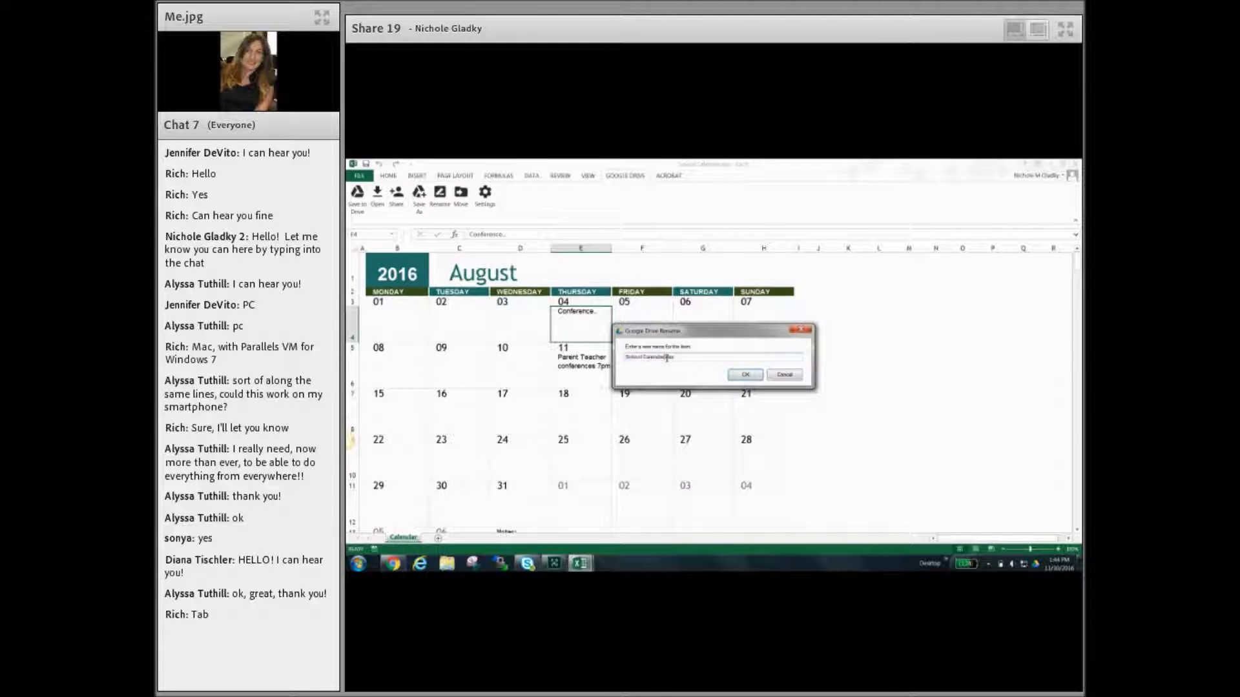
pyautogui.write('Data')
pyautogui.write('20')
pyautogui.write('17')
pyautogui.click(744, 377)
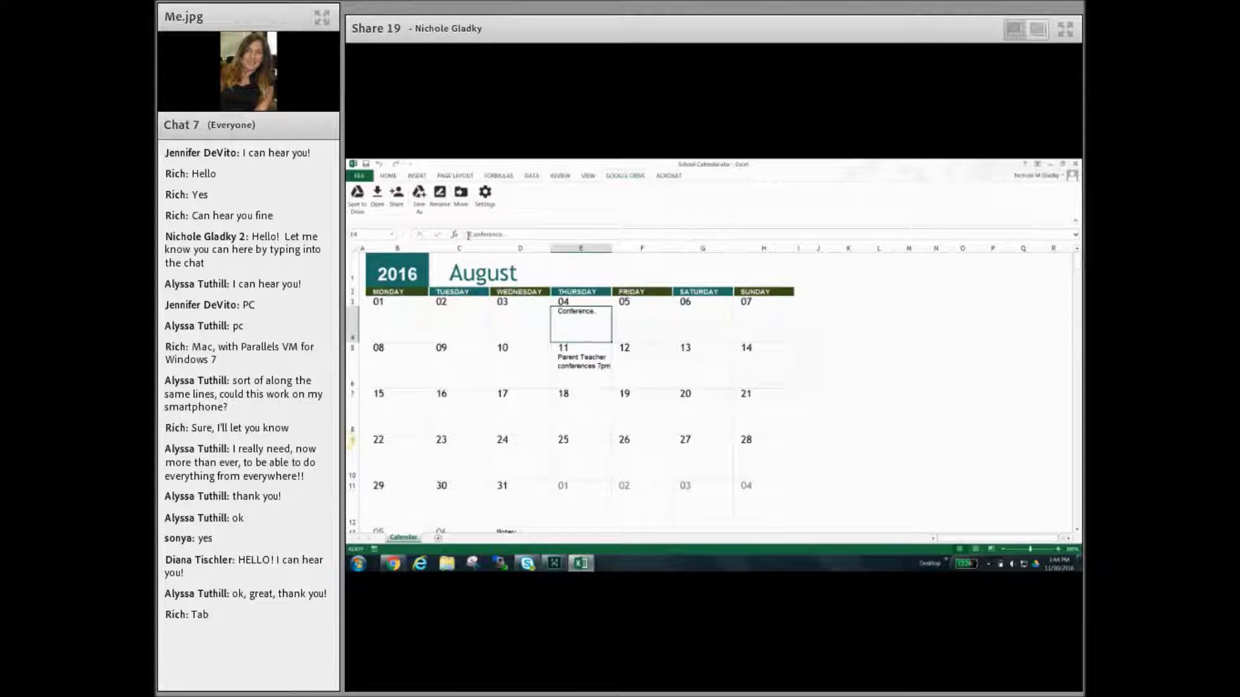
pyautogui.click(461, 194)
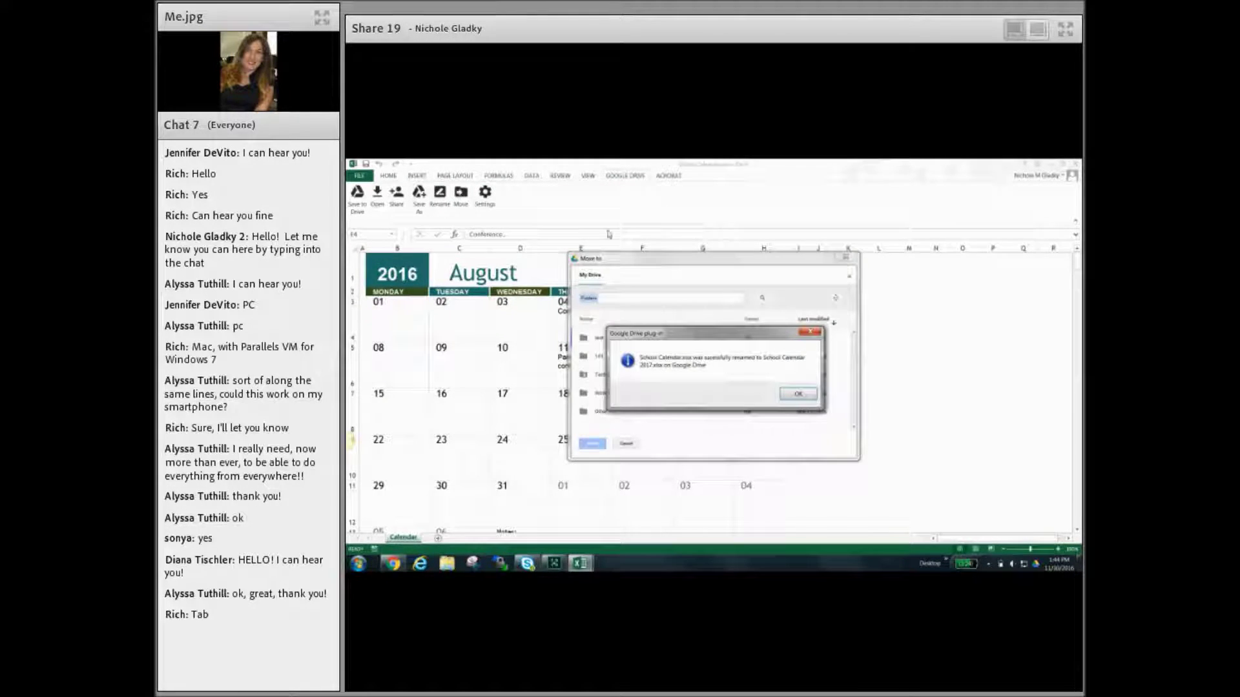
# Step: Move the workbook into the Drive folder 'test', acknowledging the rename and move confirmations
pyautogui.click(796, 394)
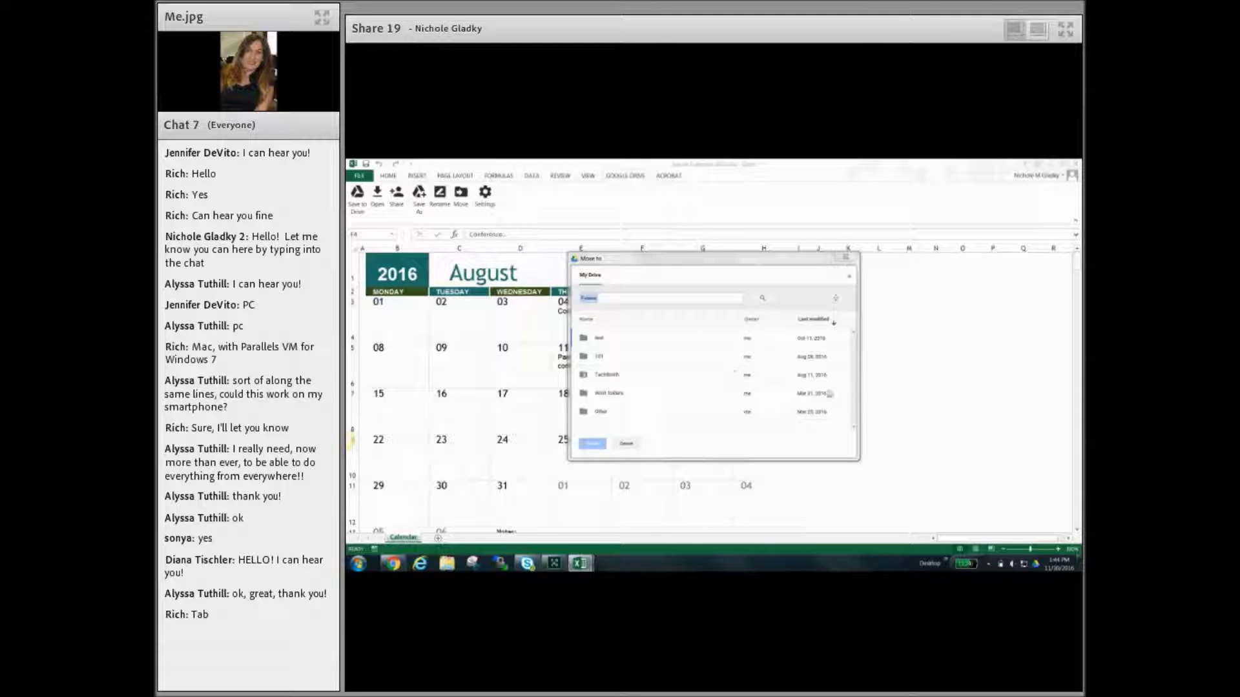
pyautogui.click(855, 391)
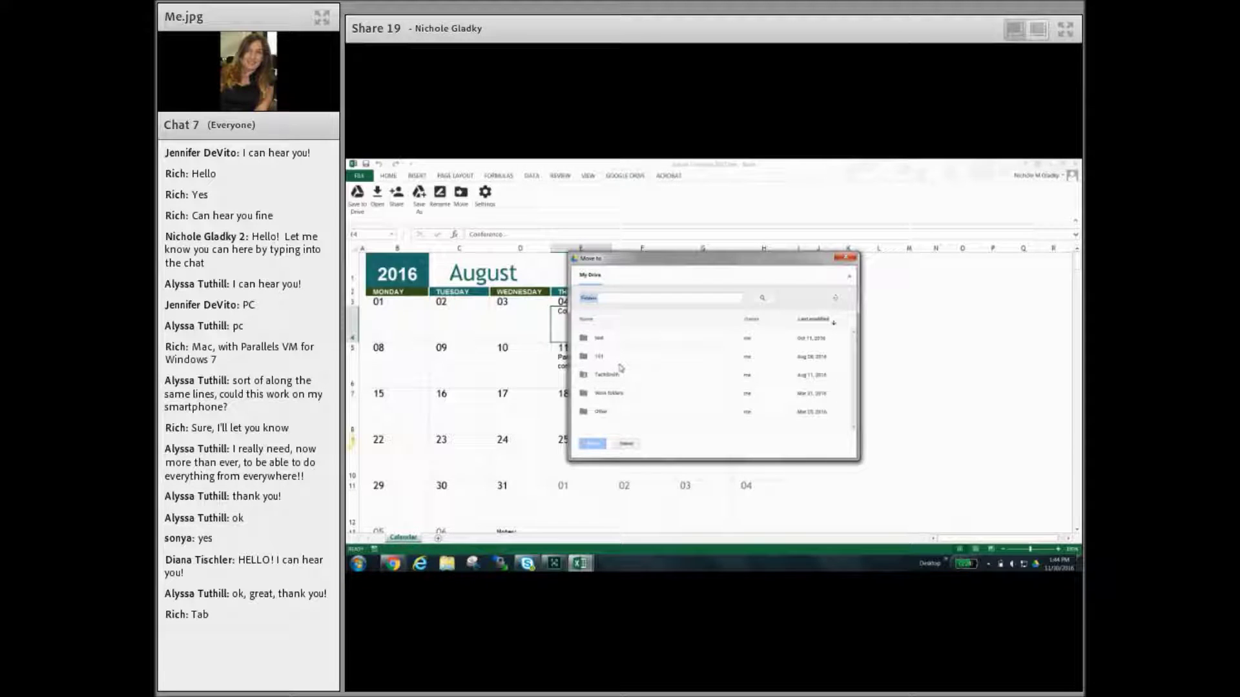
pyautogui.click(600, 338)
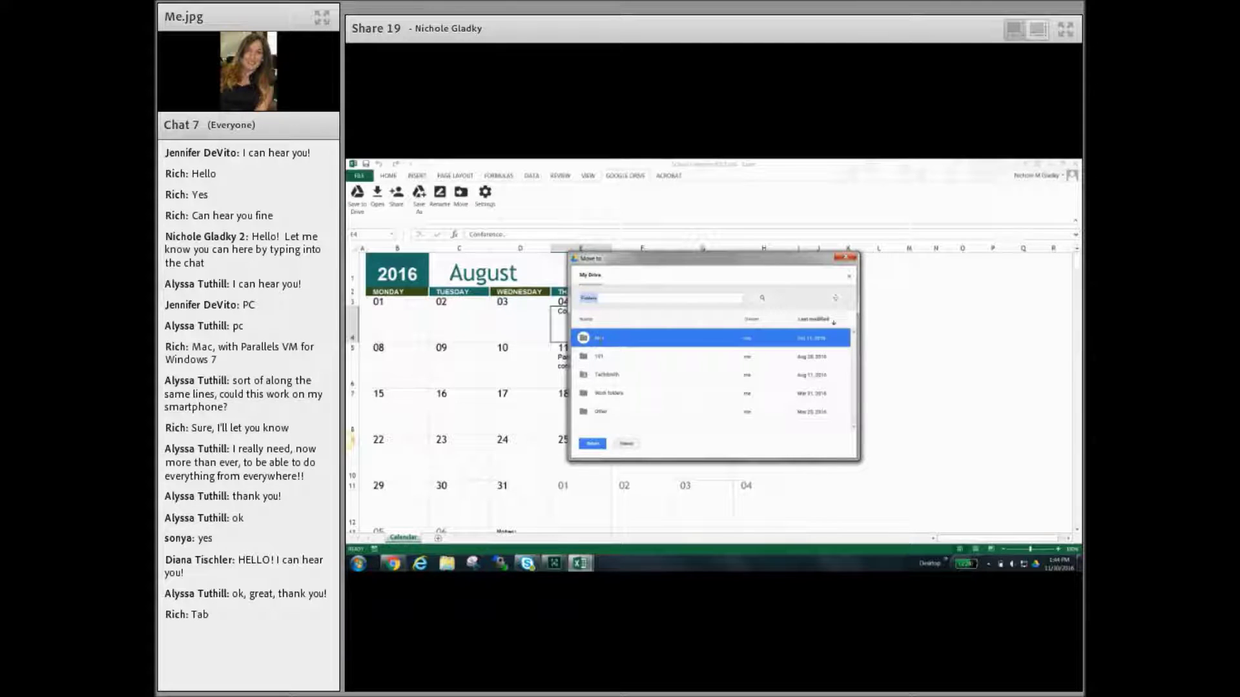
pyautogui.click(590, 443)
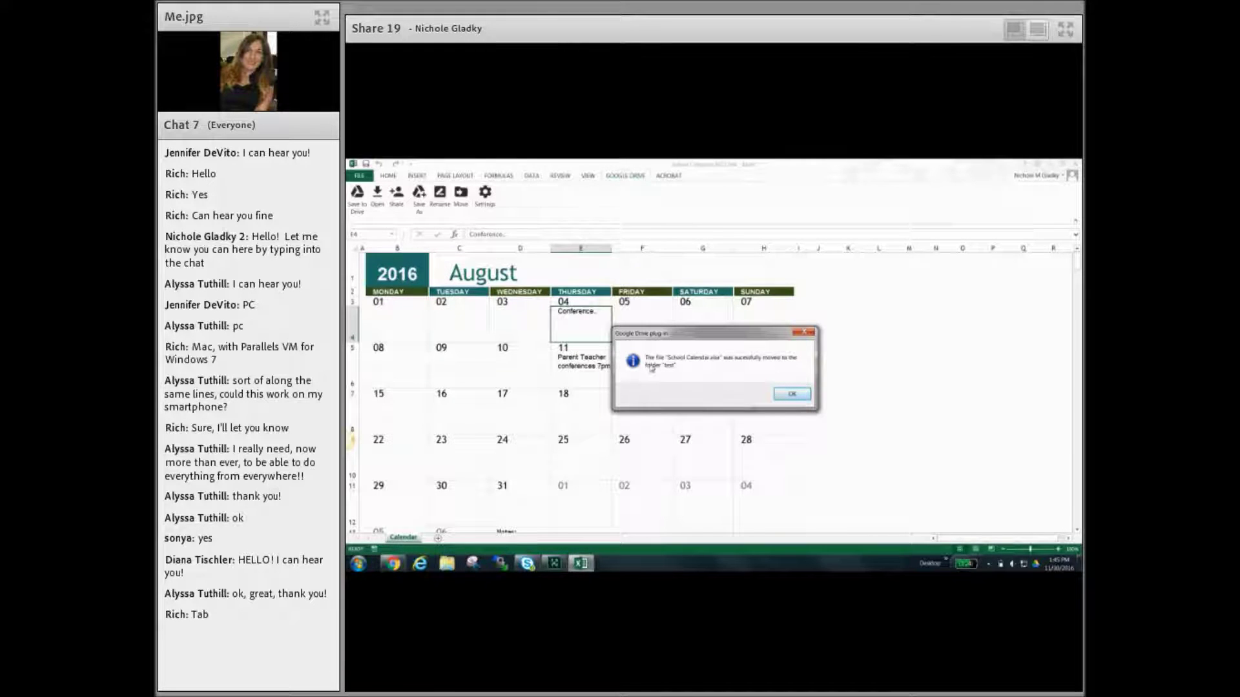
pyautogui.click(791, 394)
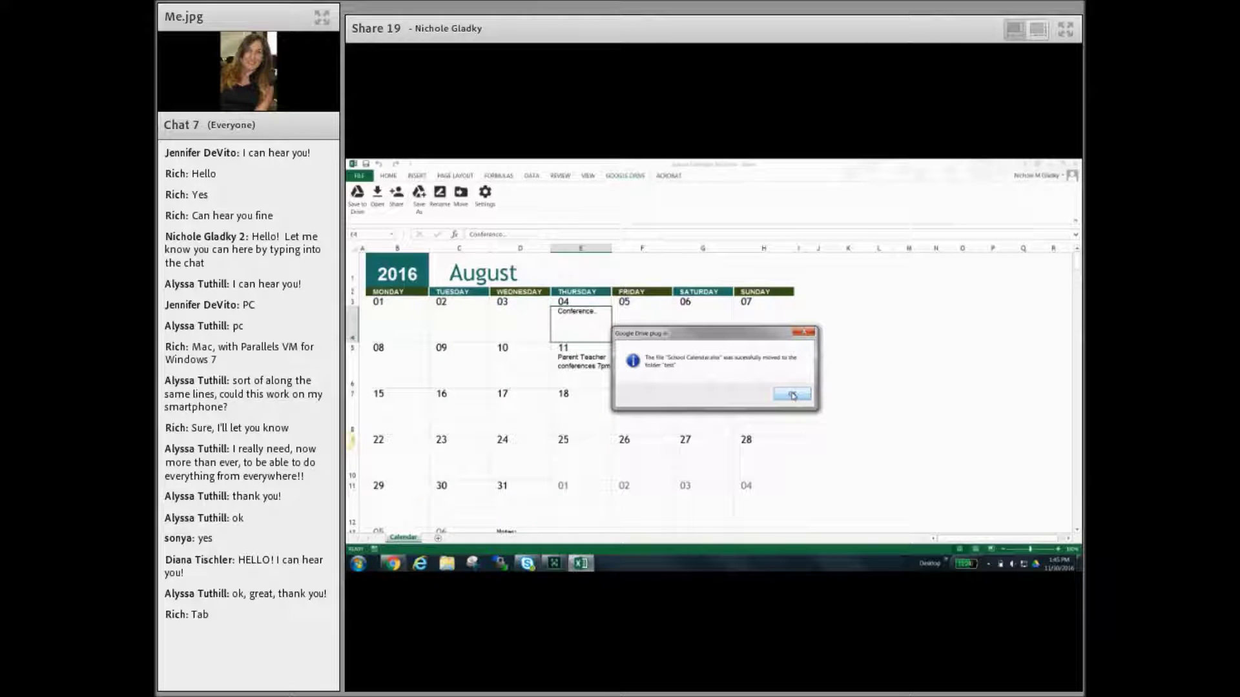
pyautogui.doubleClick(825, 165)
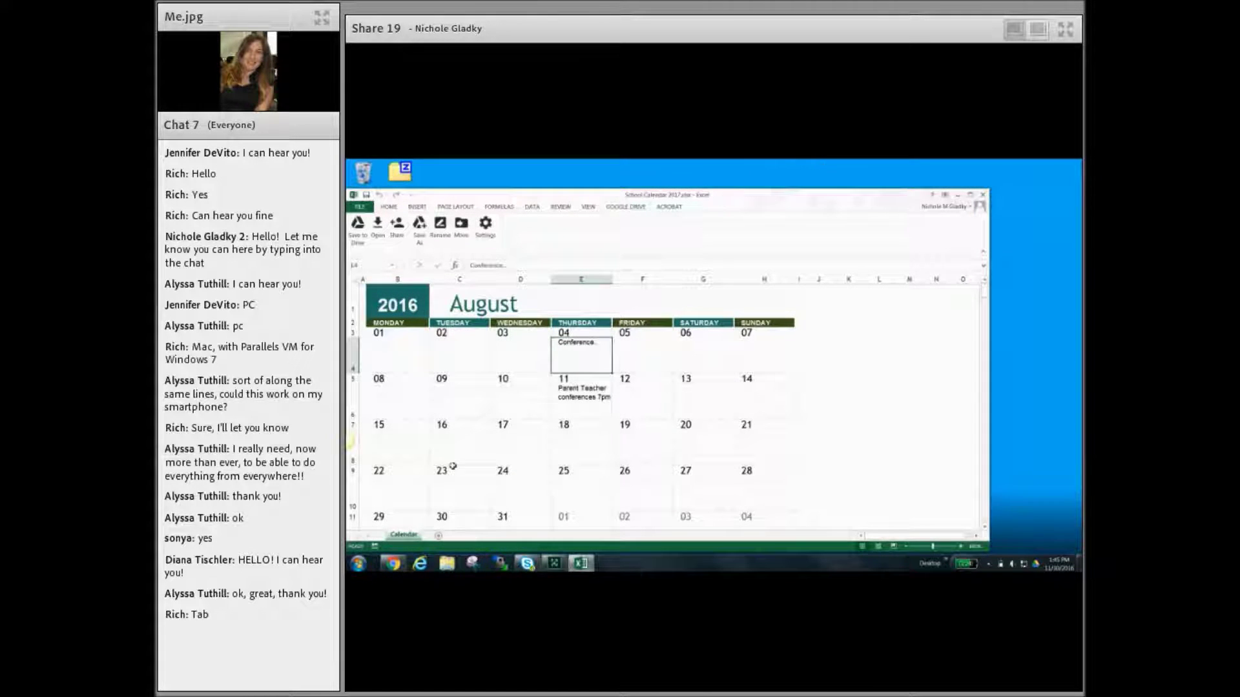
# Step: Check in Chrome that School Calendar 2017.xlsx tops the 'test' folder sorted by Last modified
pyautogui.click(390, 563)
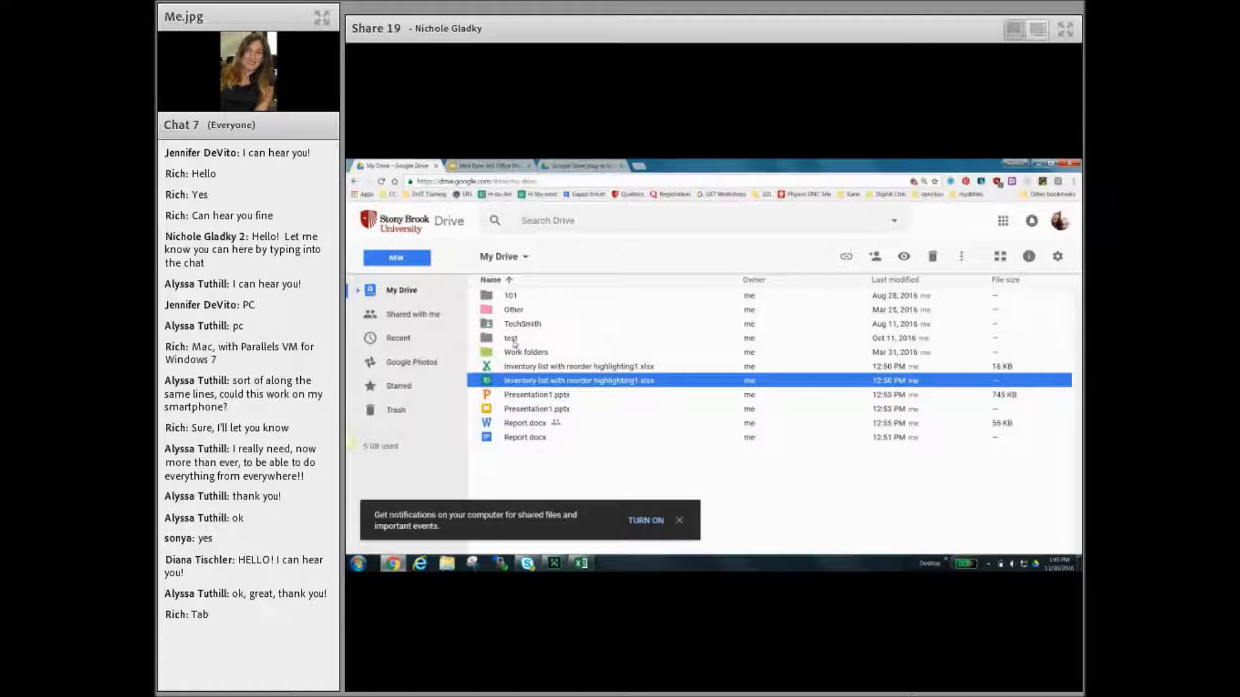
pyautogui.doubleClick(514, 340)
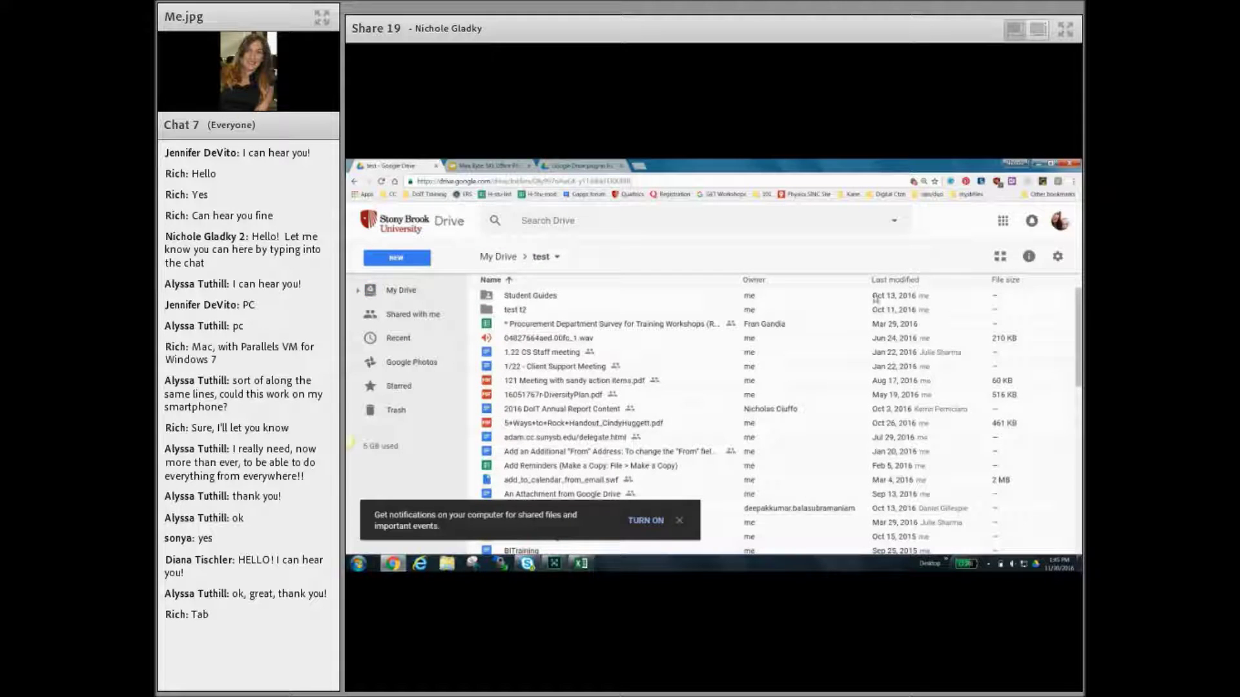
pyautogui.click(884, 282)
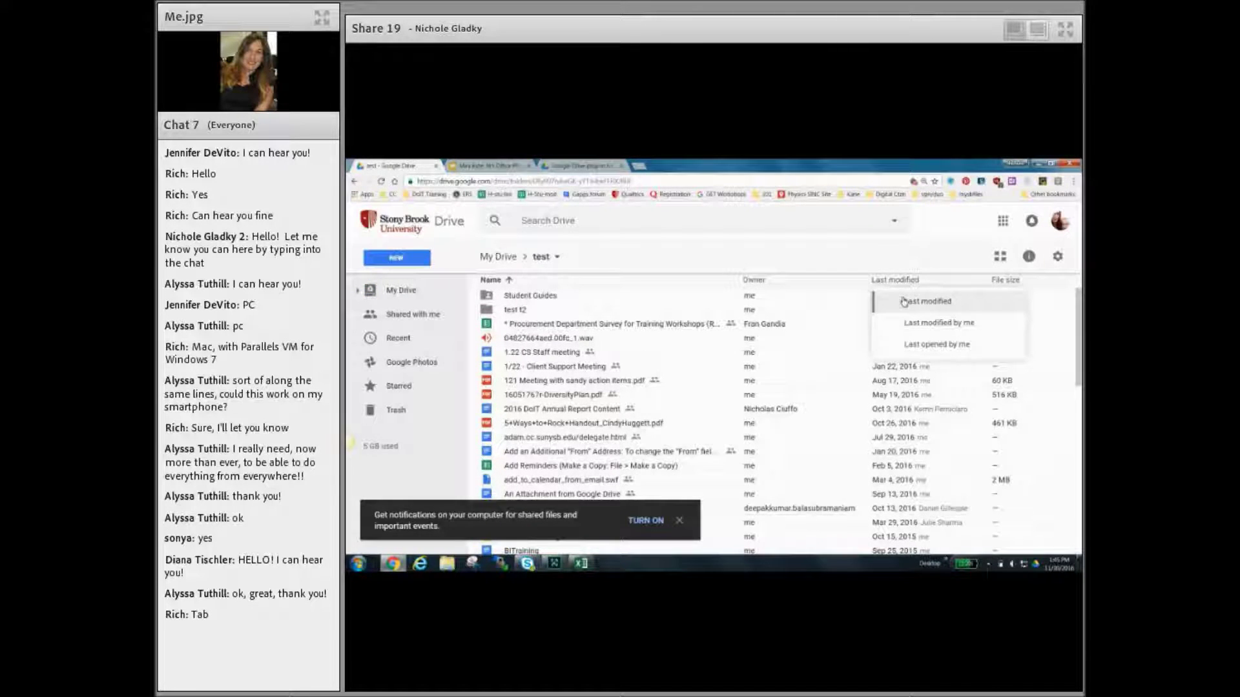
pyautogui.click(904, 301)
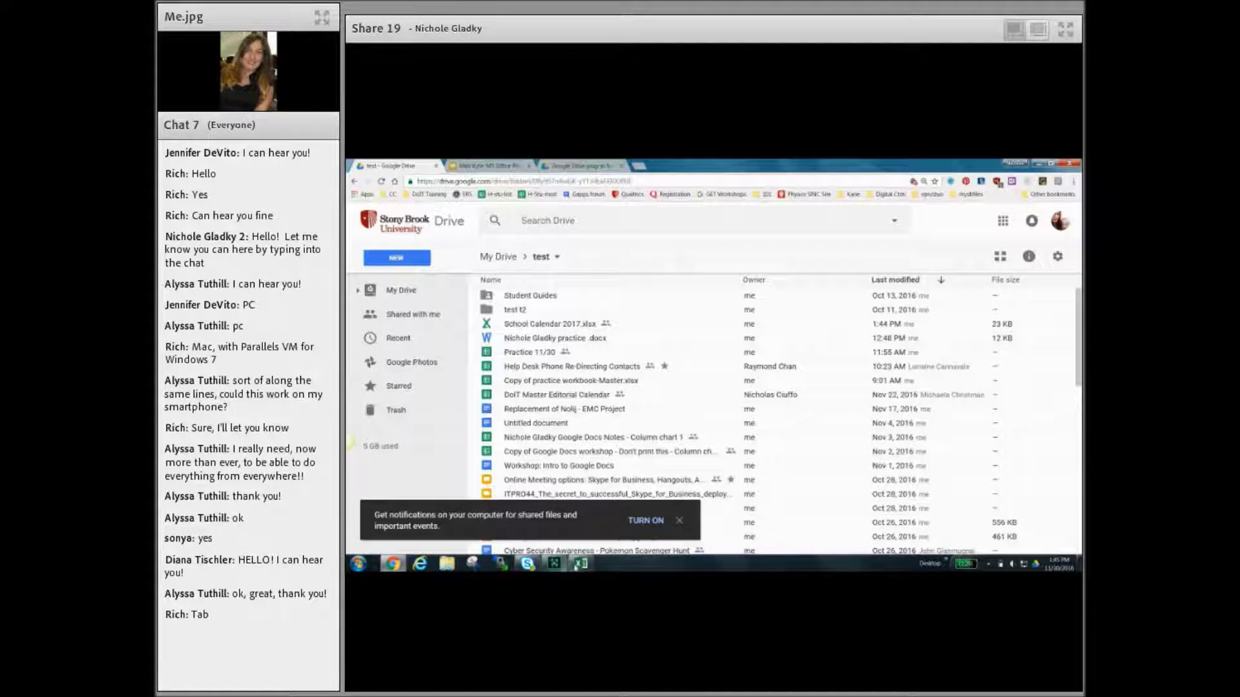
pyautogui.click(581, 563)
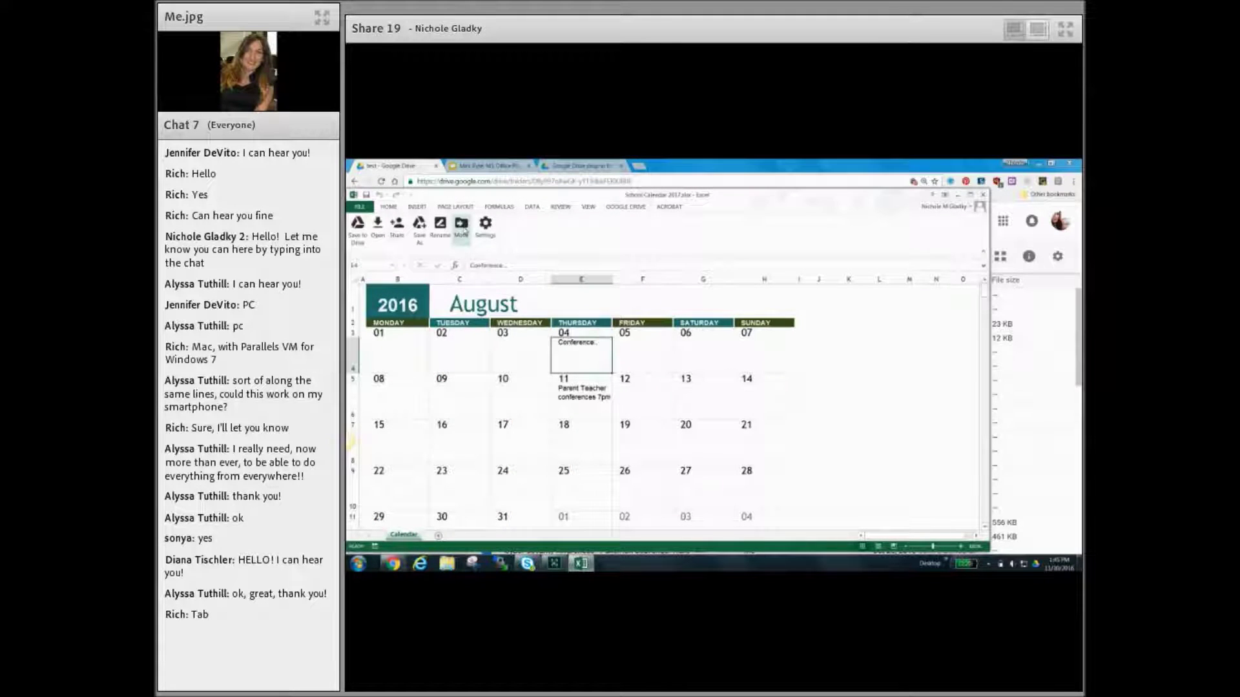
pyautogui.click(488, 233)
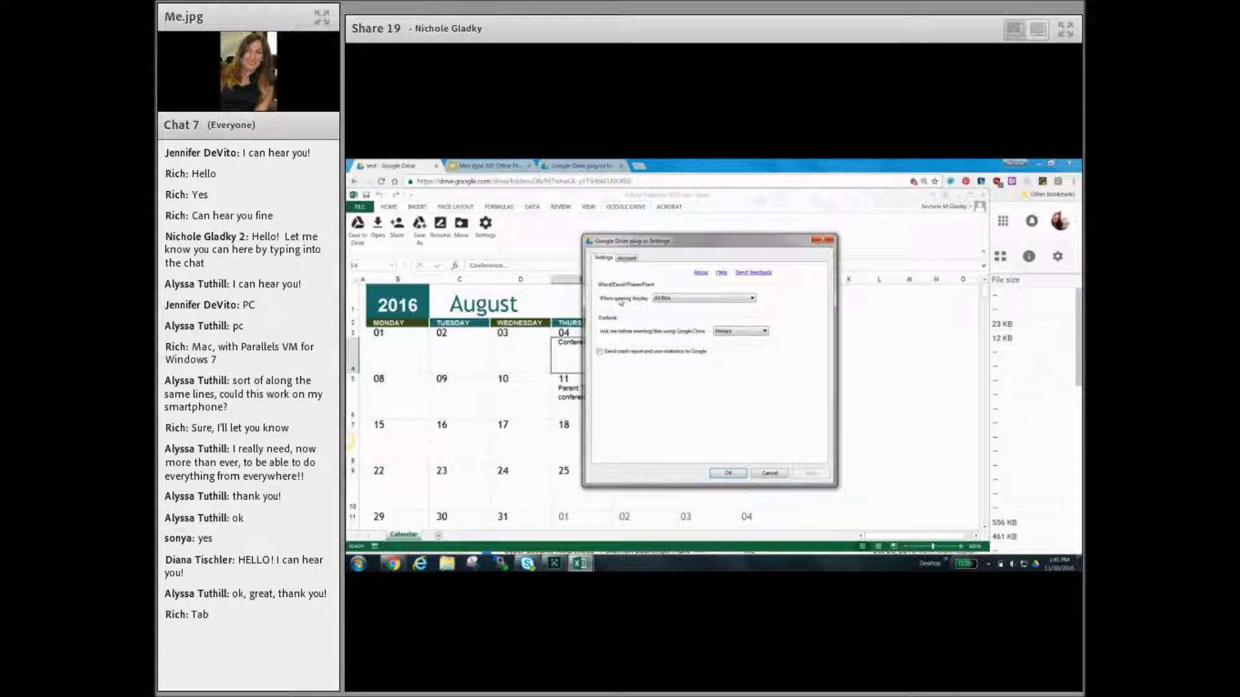
pyautogui.click(662, 299)
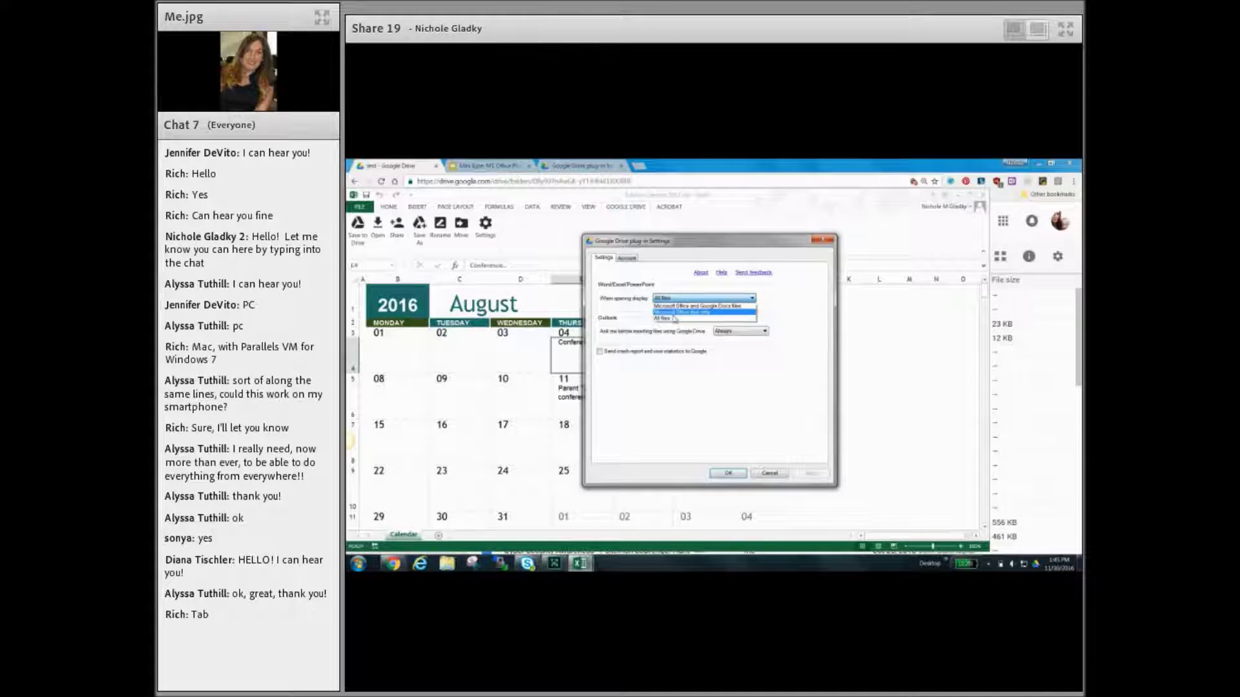
pyautogui.click(717, 386)
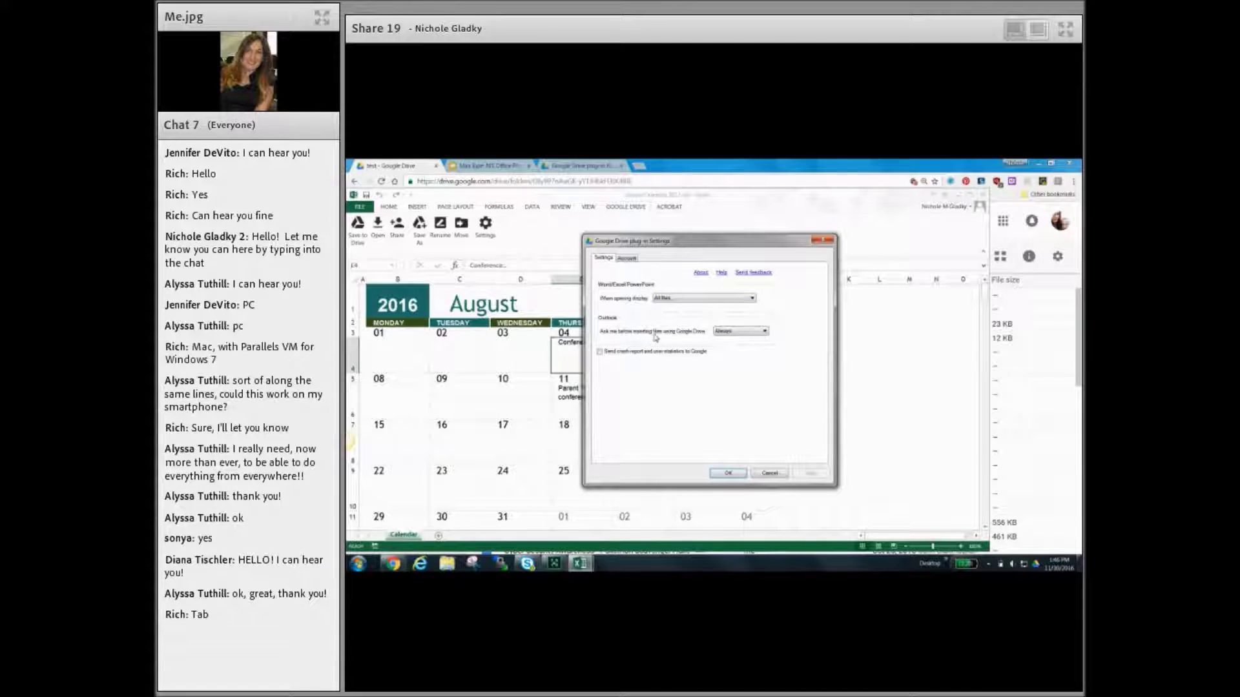
pyautogui.click(733, 332)
pyautogui.click(732, 332)
pyautogui.click(626, 258)
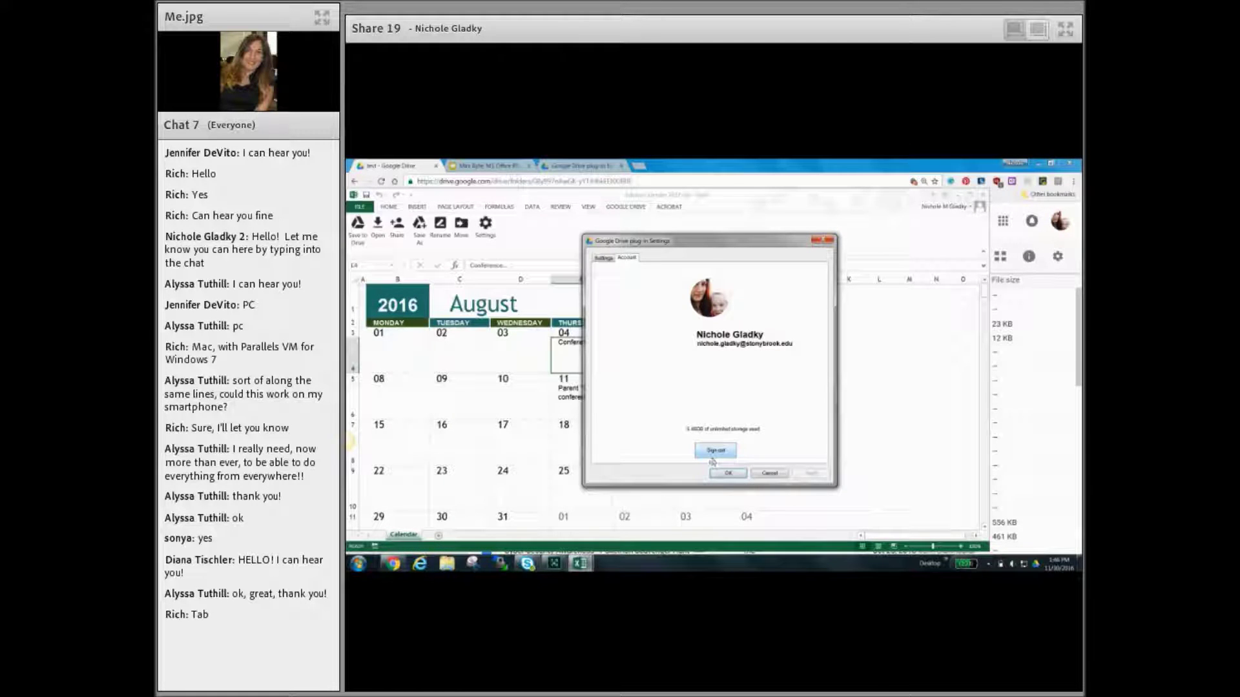
pyautogui.click(770, 474)
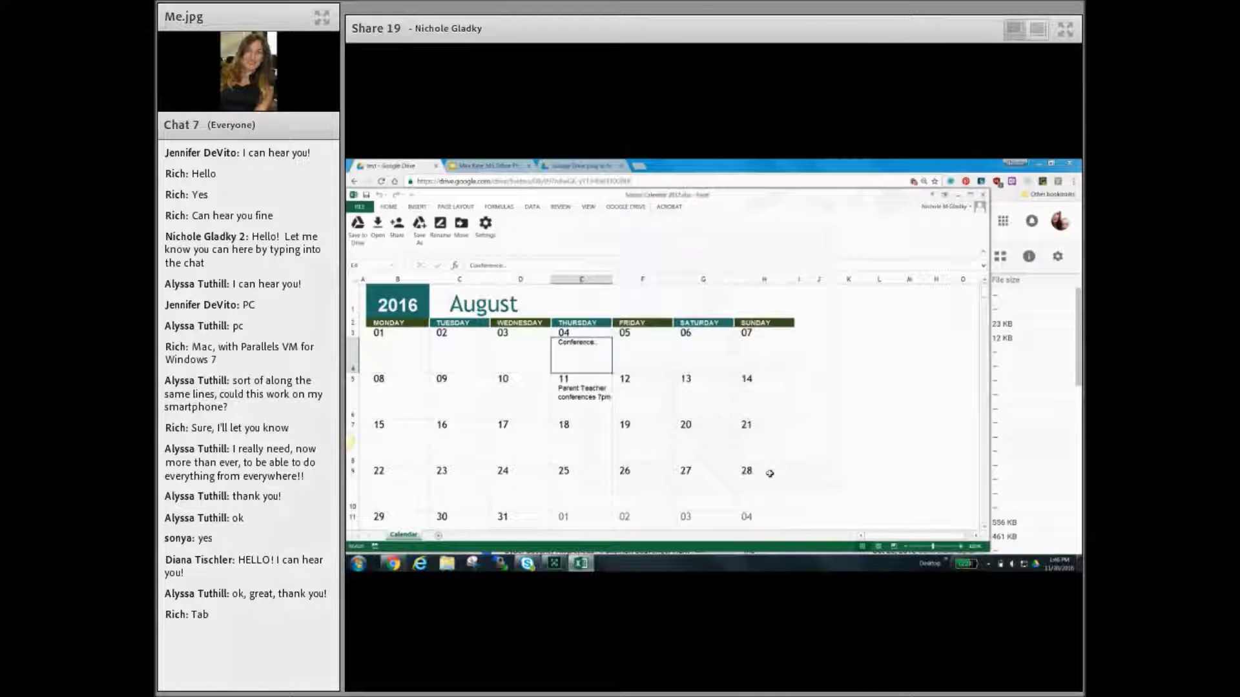